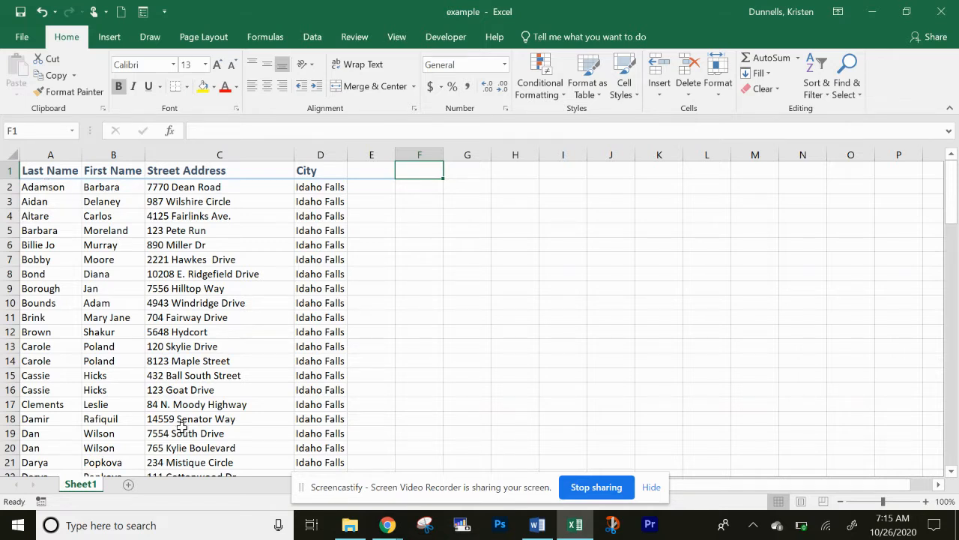
Step: Add the column headings State in E1 and Zip in F1
left_click_drag(950, 217, 954, 184)
left_click(375, 173)
type("State")
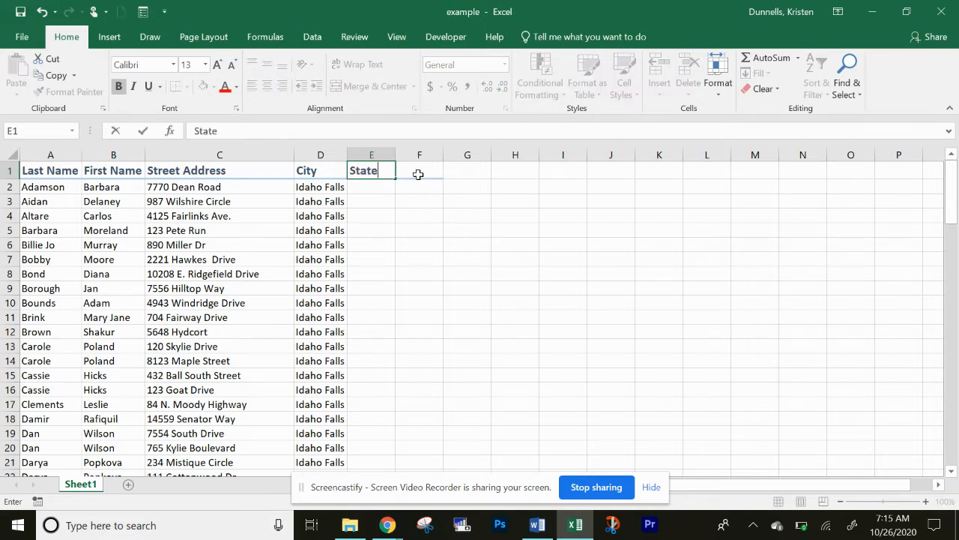
key("Tab")
type("Zip")
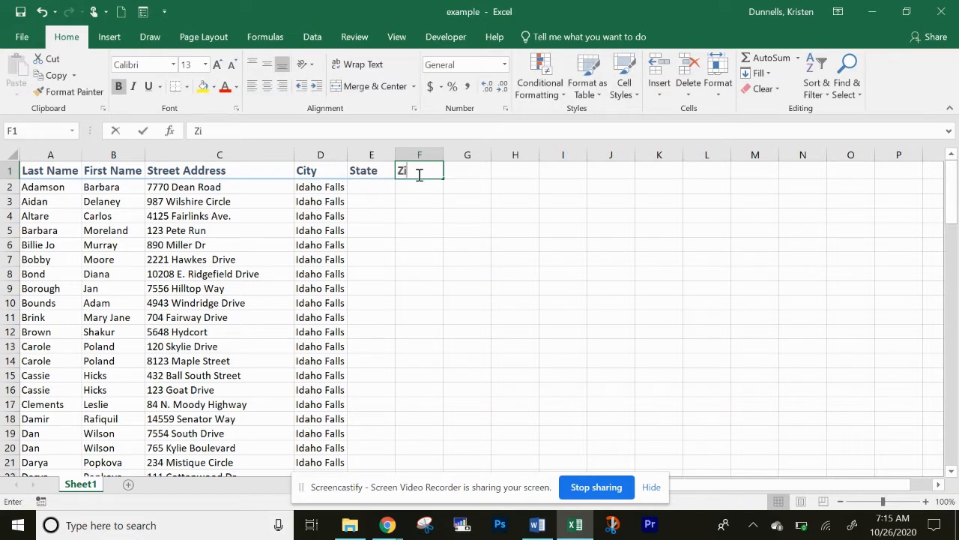
Step: Enter ID in E2 and fill it down the State column for all records
left_click(381, 187)
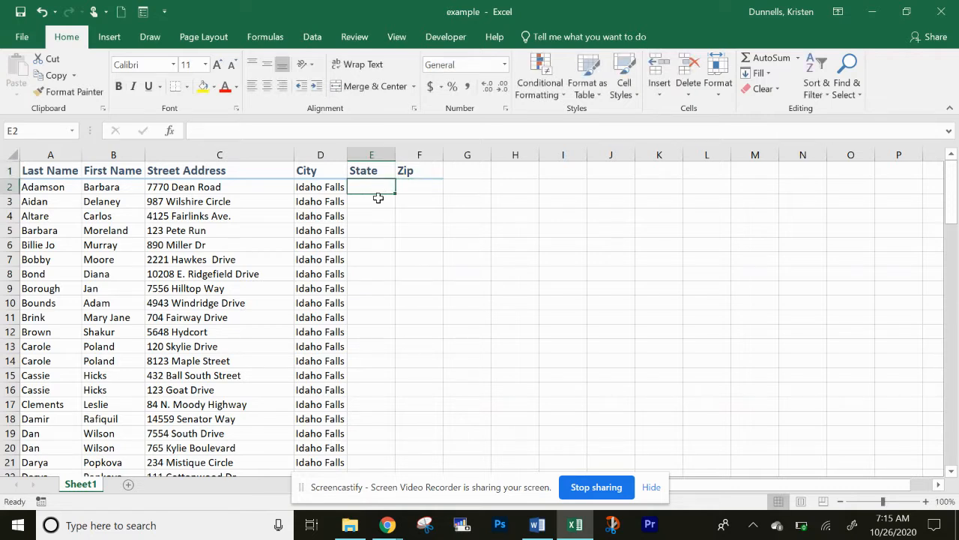
type("ID")
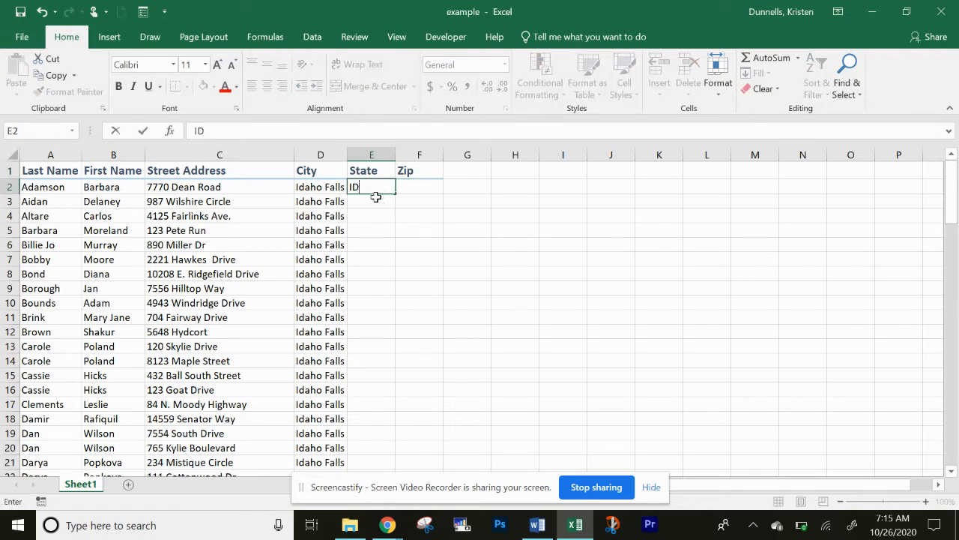
key("Return")
mouse_move(957, 170)
left_mouse_down()
mouse_move(951, 327)
mouse_move(952, 172)
left_mouse_up()
left_click(388, 188)
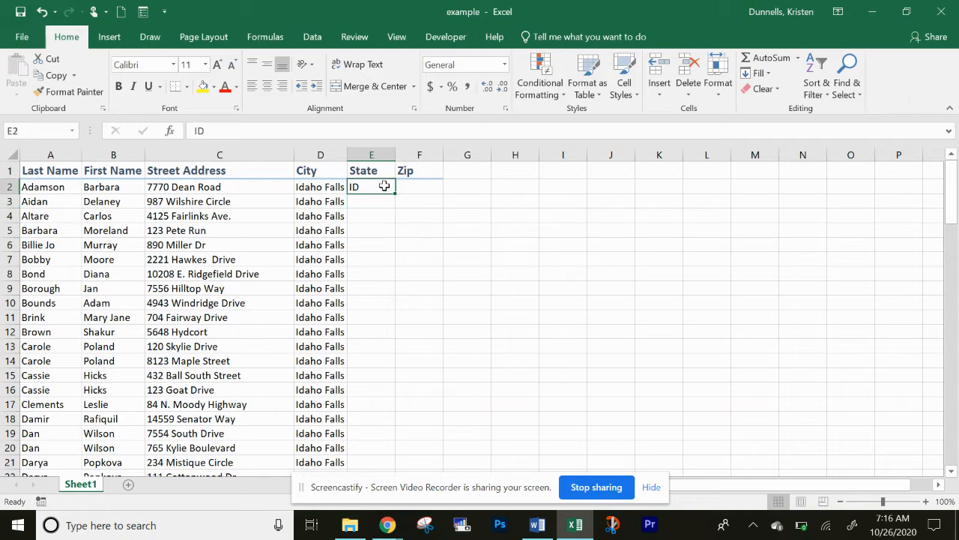
double_click(395, 193)
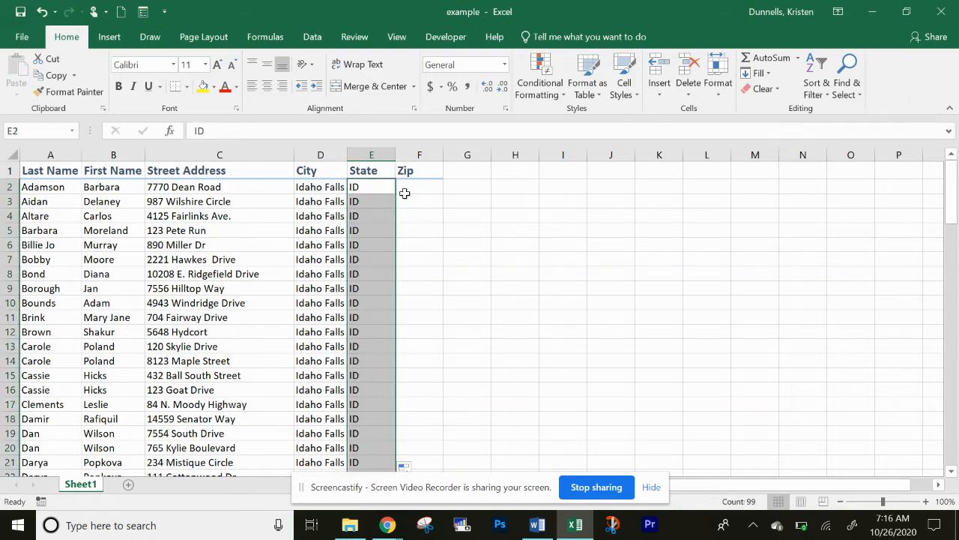
mouse_move(951, 180)
left_mouse_down()
mouse_move(946, 437)
mouse_move(950, 179)
left_mouse_up()
Step: Enter 83401 in F2 and fill it down the Zip column for all records
left_click(423, 190)
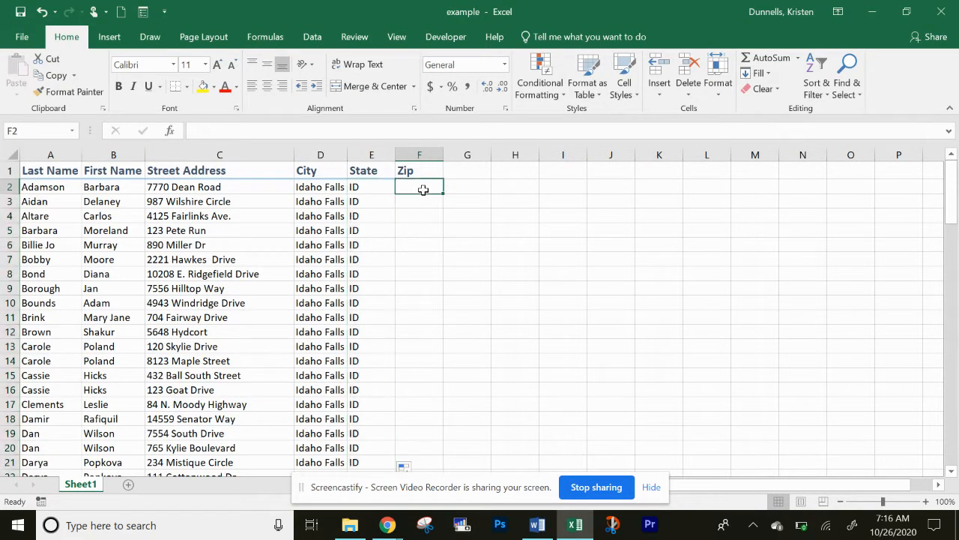
type("83401")
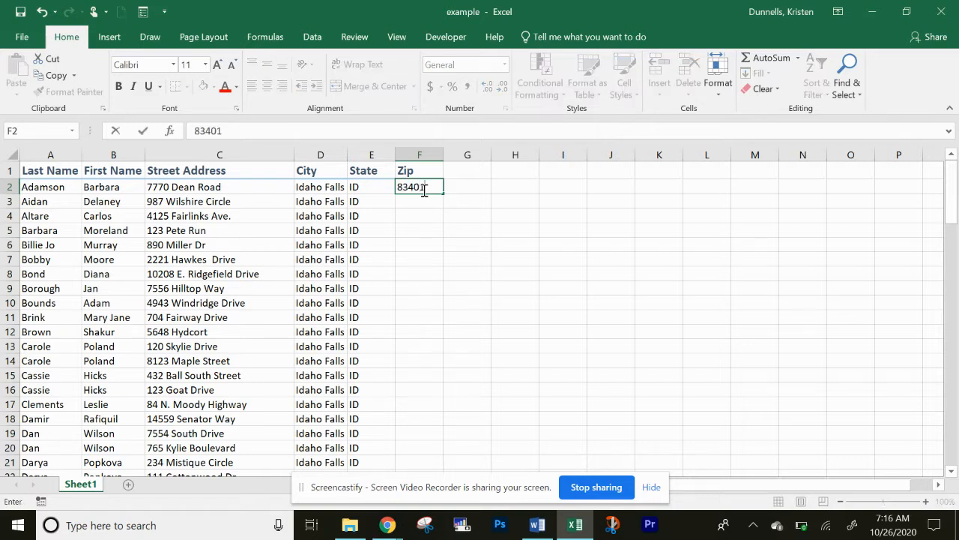
key("Return")
left_click(423, 189)
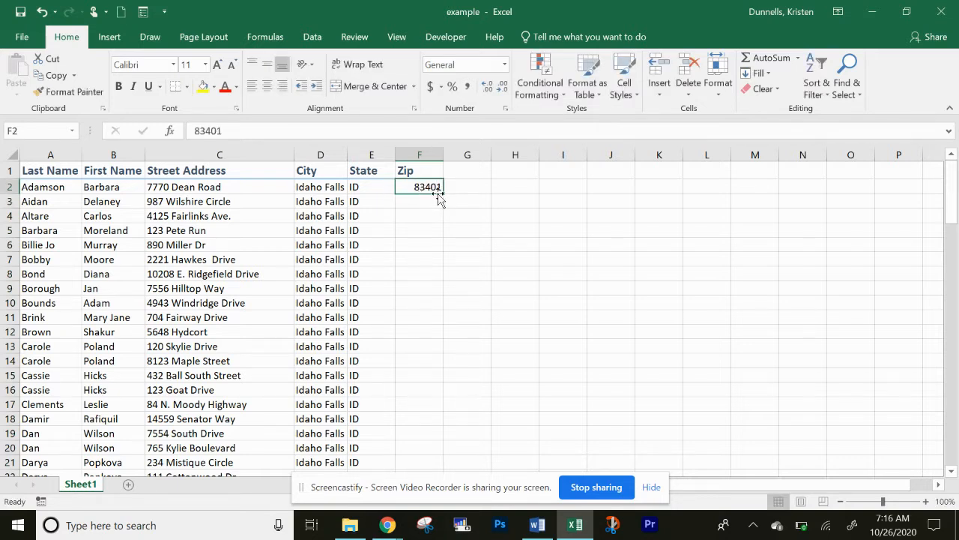
double_click(443, 193)
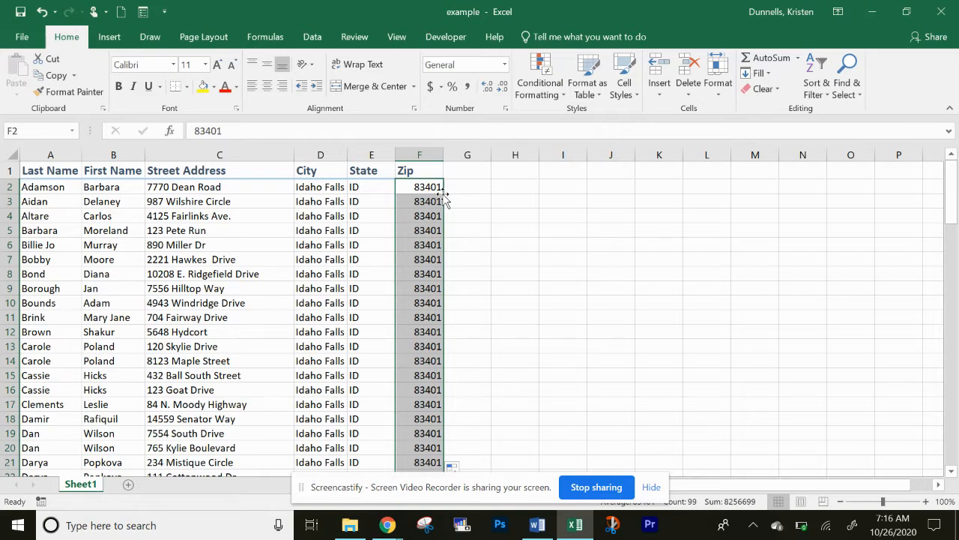
left_click(455, 201)
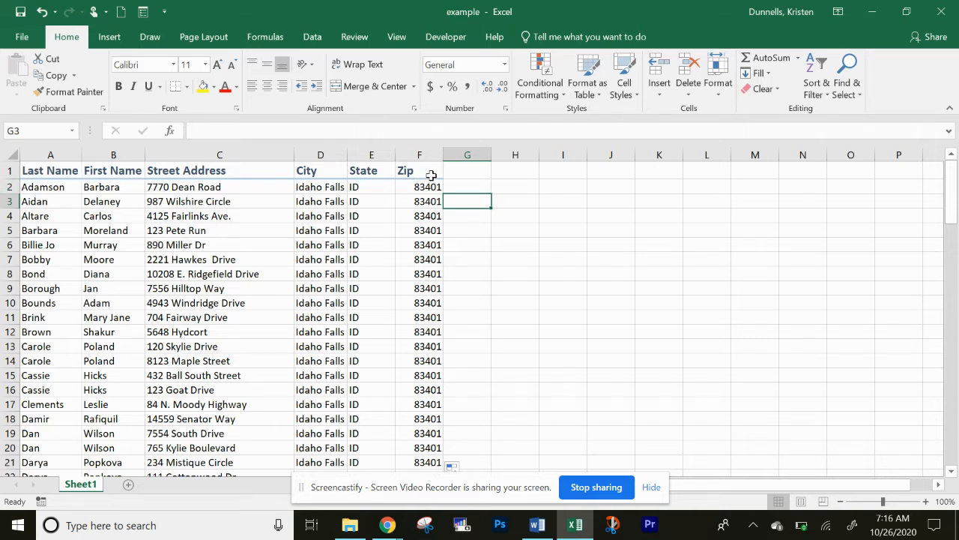
Step: Review each column heading in row 1, from Last Name through Zip
left_click(59, 172)
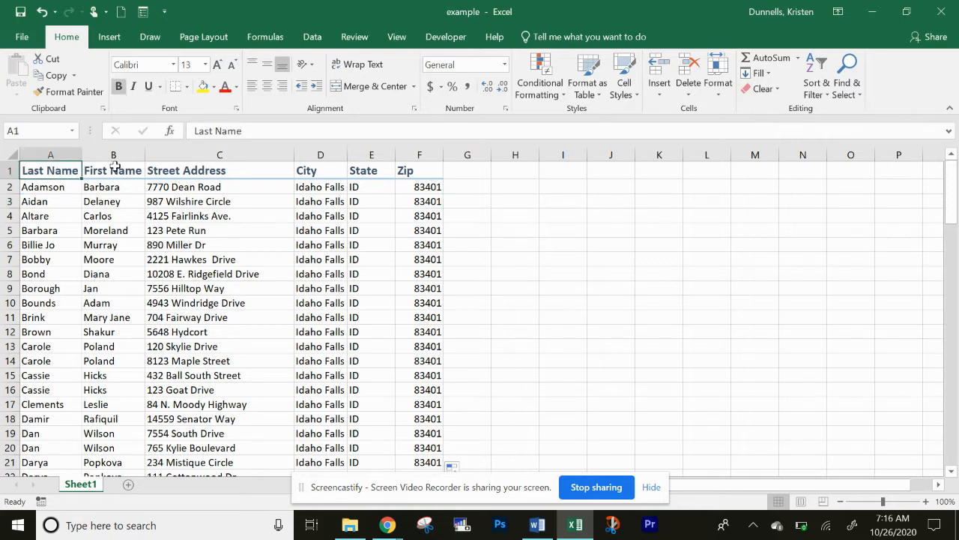
left_click(114, 168)
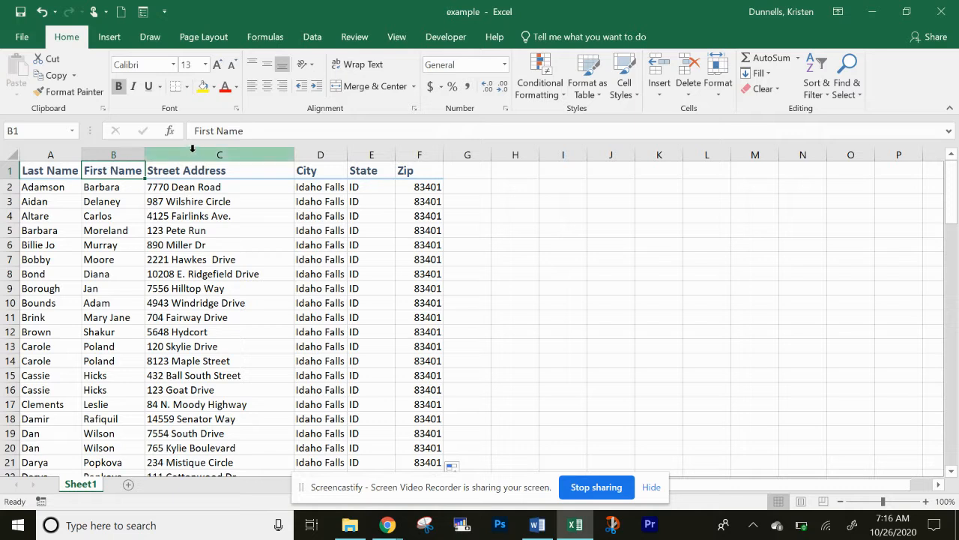
left_click(215, 172)
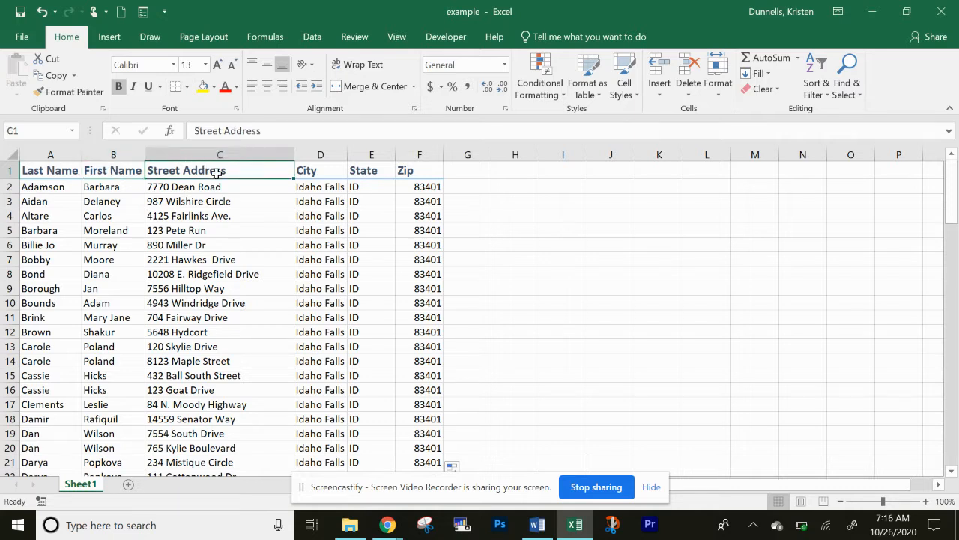
left_click(302, 169)
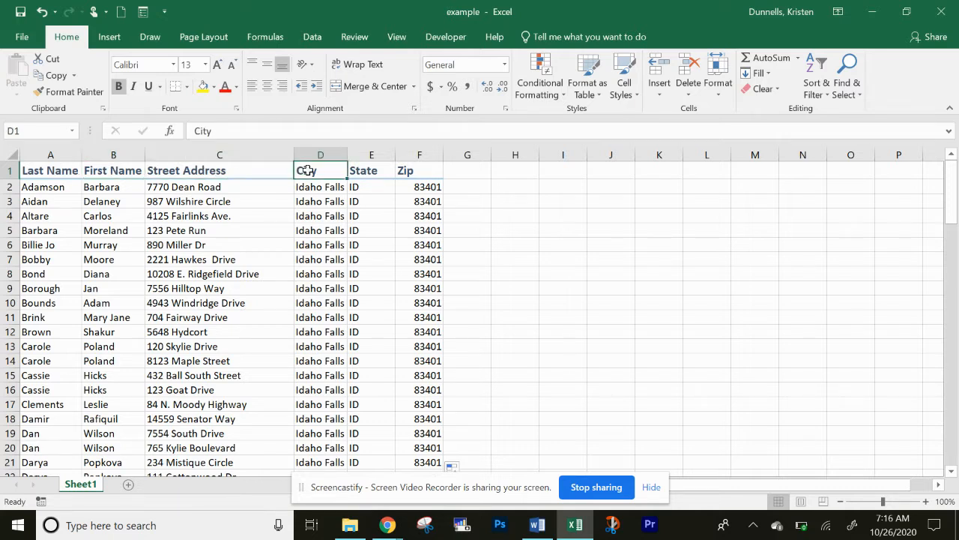
left_click(379, 171)
left_click(425, 173)
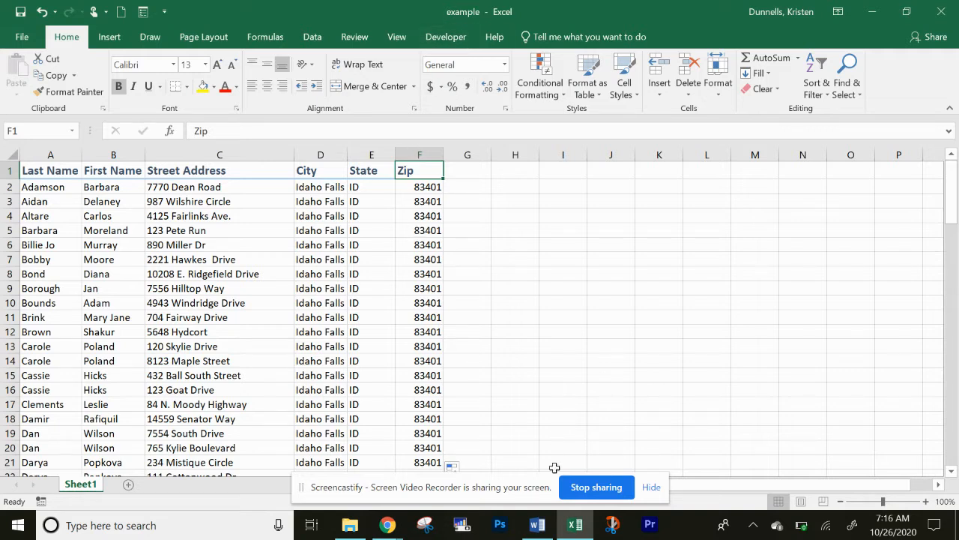
Step: Switch to the blank Word document and start a mail merge for labels
mouse_move(538, 529)
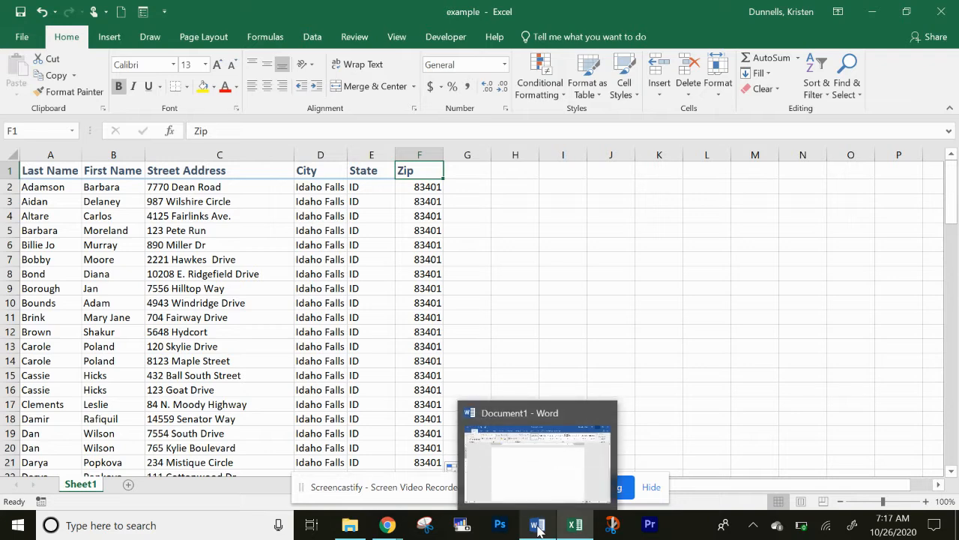
left_click(531, 490)
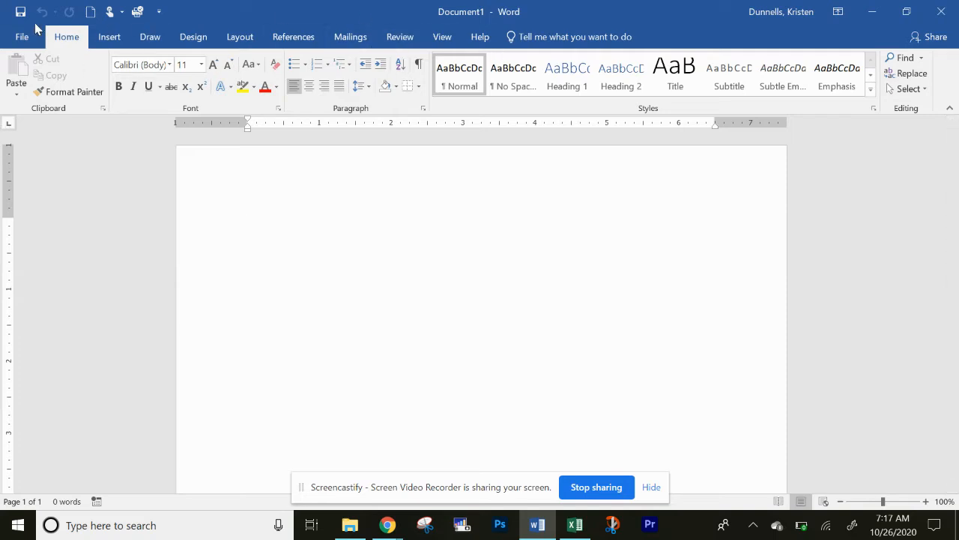
left_click(358, 40)
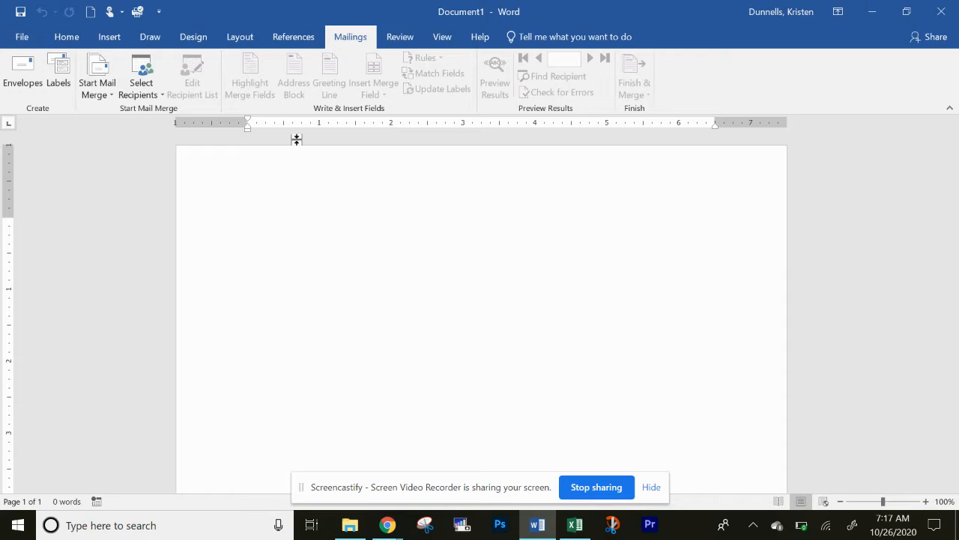
left_click(103, 94)
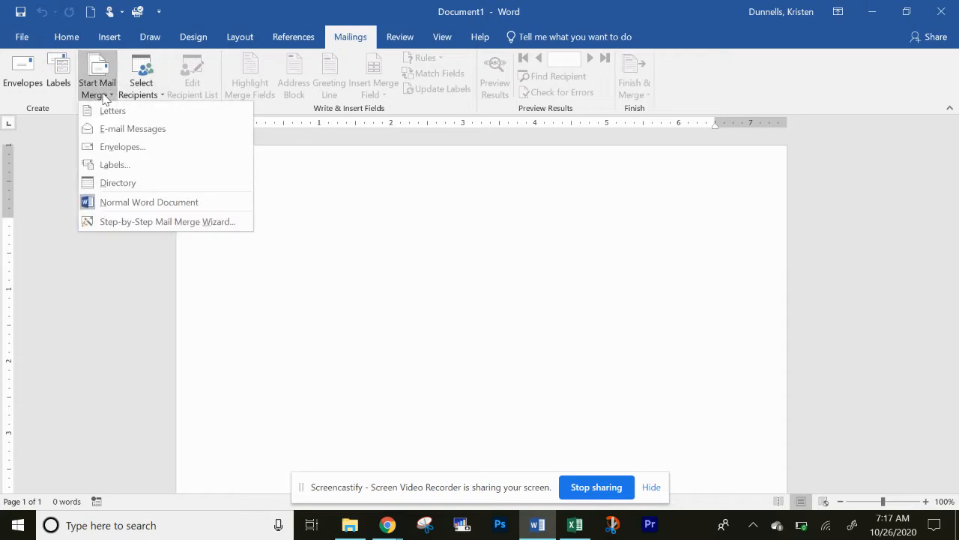
left_click(114, 166)
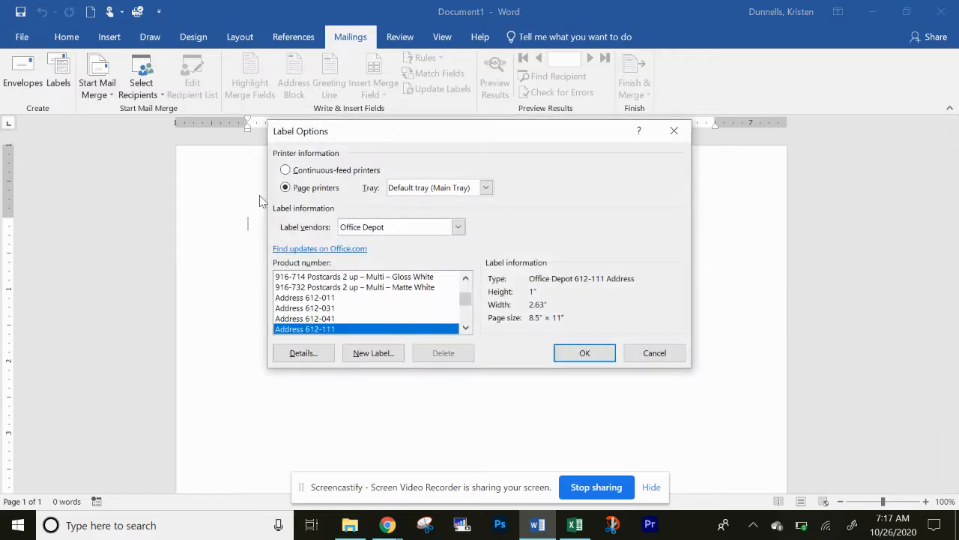
Step: Look through the available label vendors and choose Office Depot
left_click(458, 229)
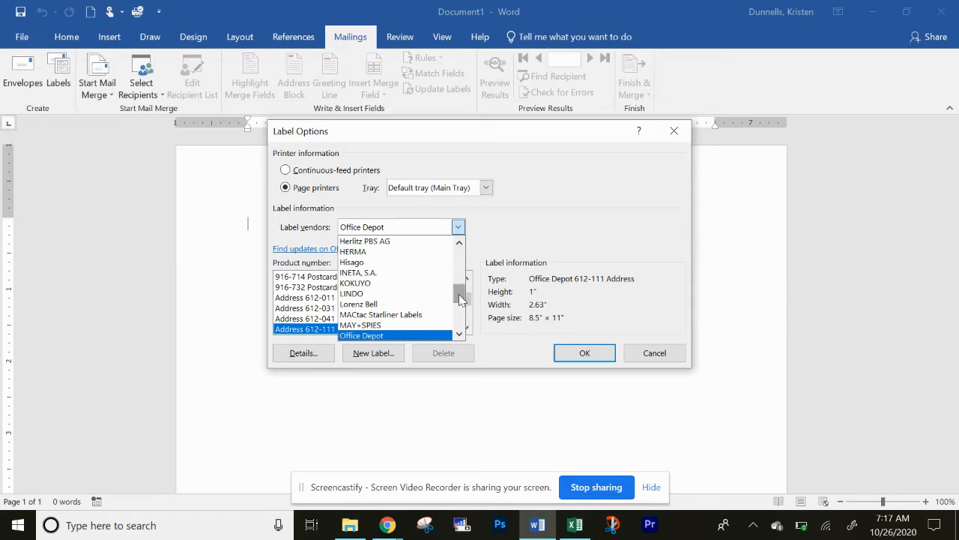
left_click_drag(460, 300, 462, 276)
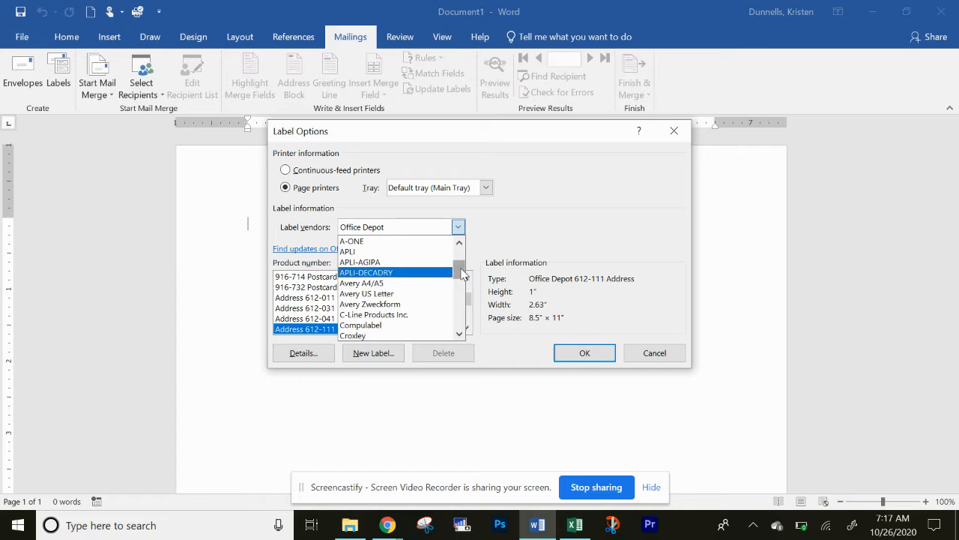
left_click_drag(462, 275, 461, 305)
left_click(422, 295)
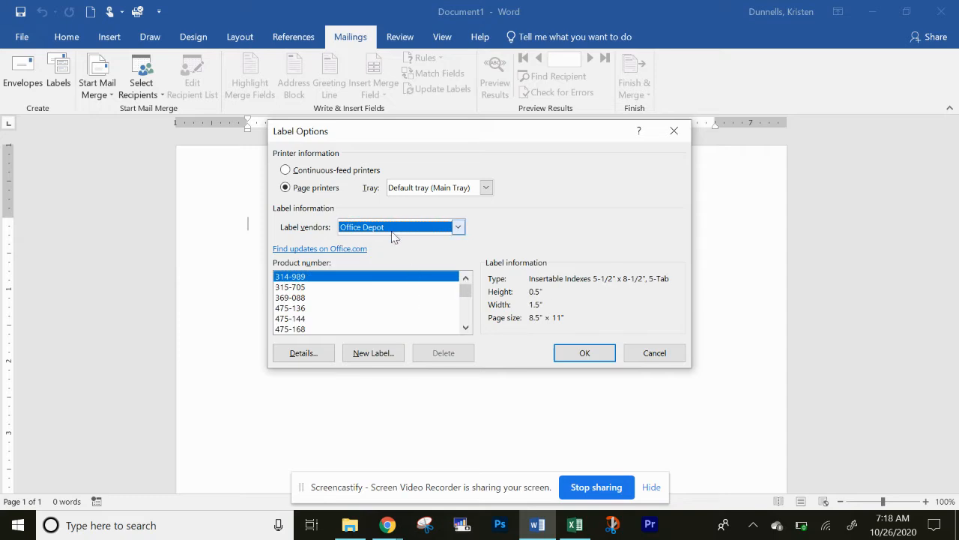
Step: Choose the Address 612-111 label product and apply its layout to the document
left_click(466, 329)
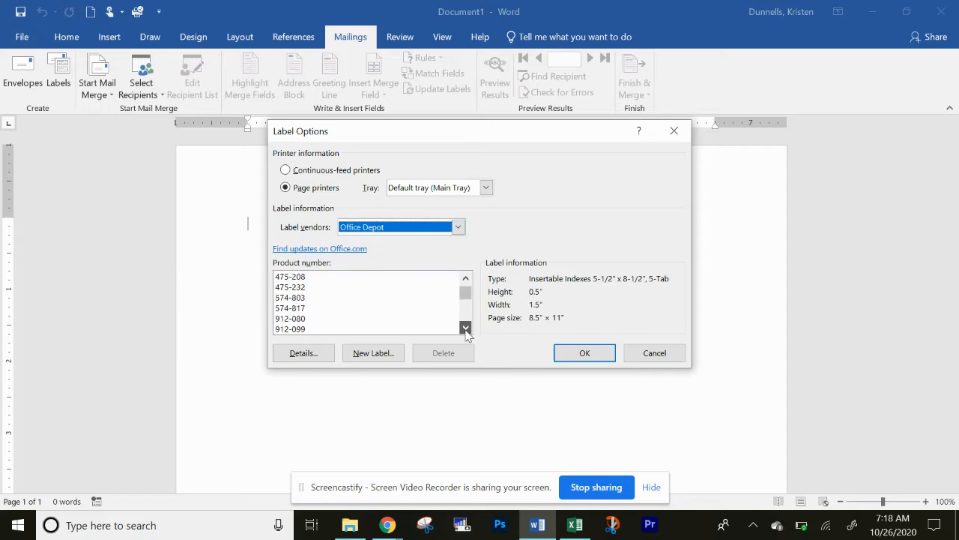
scroll(464, 298, "down", 12)
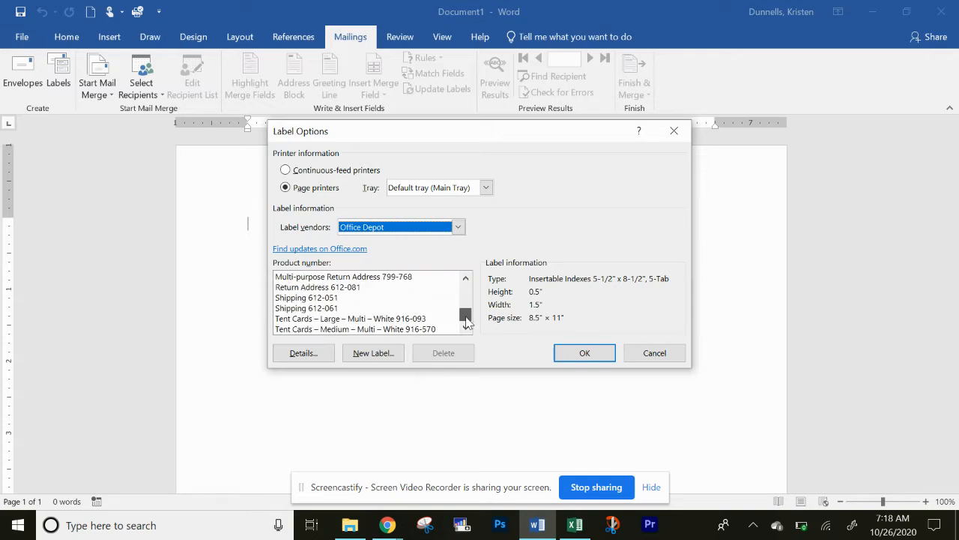
scroll(466, 302, "up", 15)
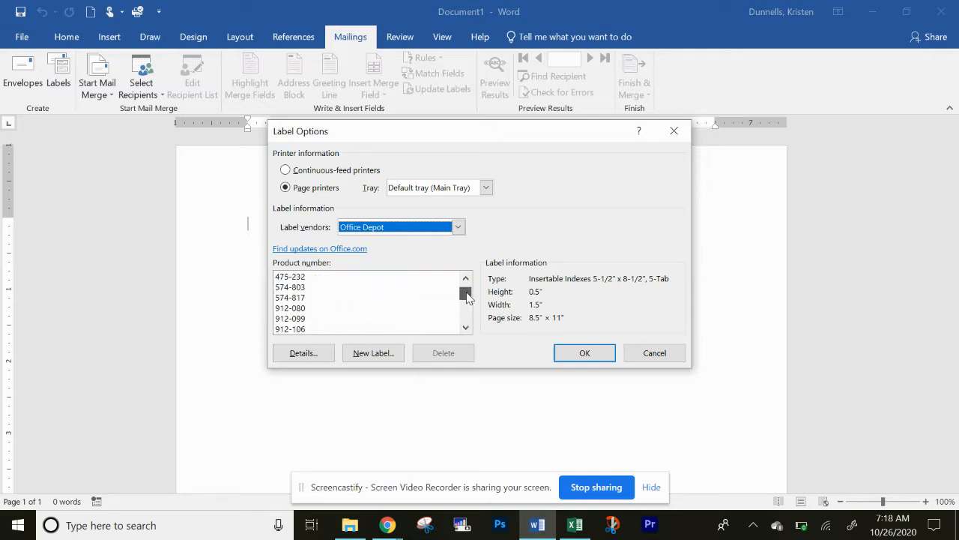
scroll(467, 315, "down", 8)
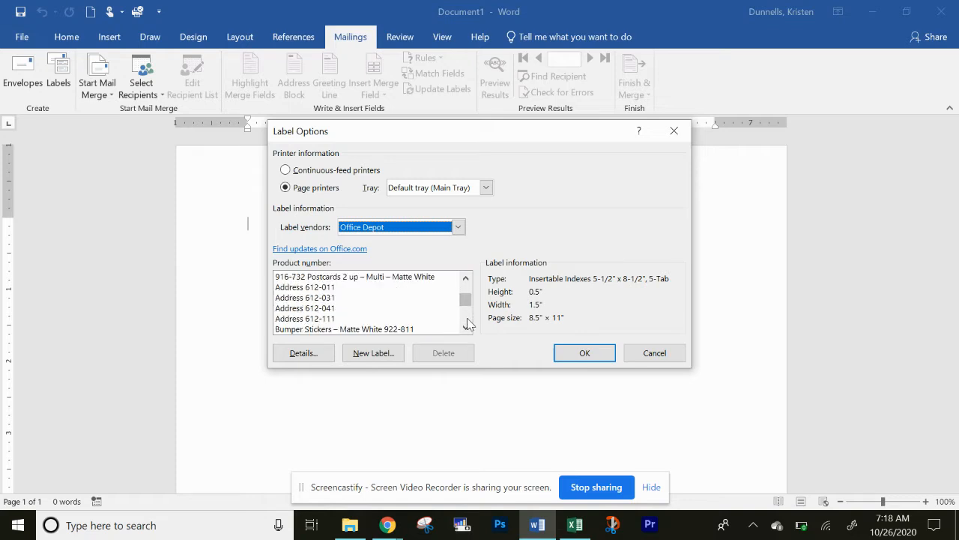
left_click(465, 277)
left_click(466, 278)
left_click(465, 278)
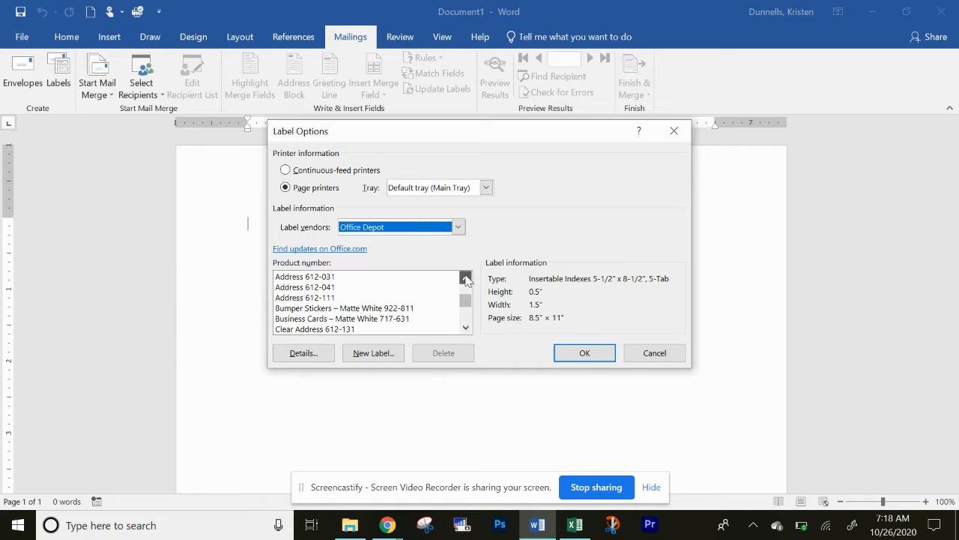
left_click(333, 300)
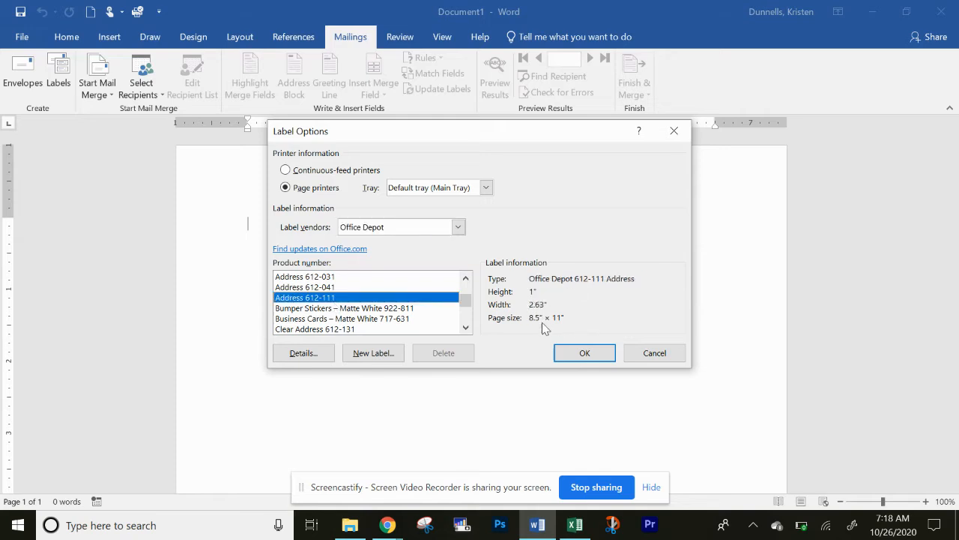
left_click(379, 309)
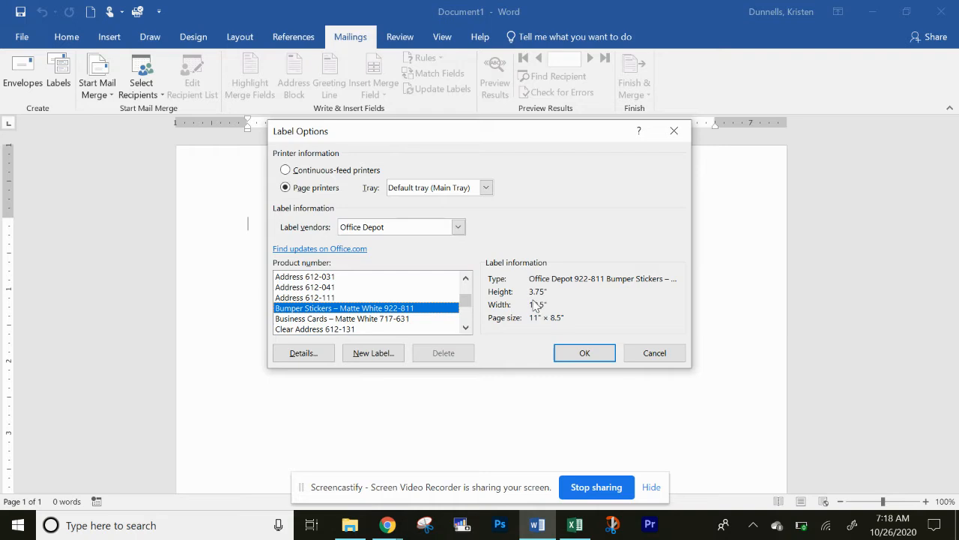
left_click(364, 298)
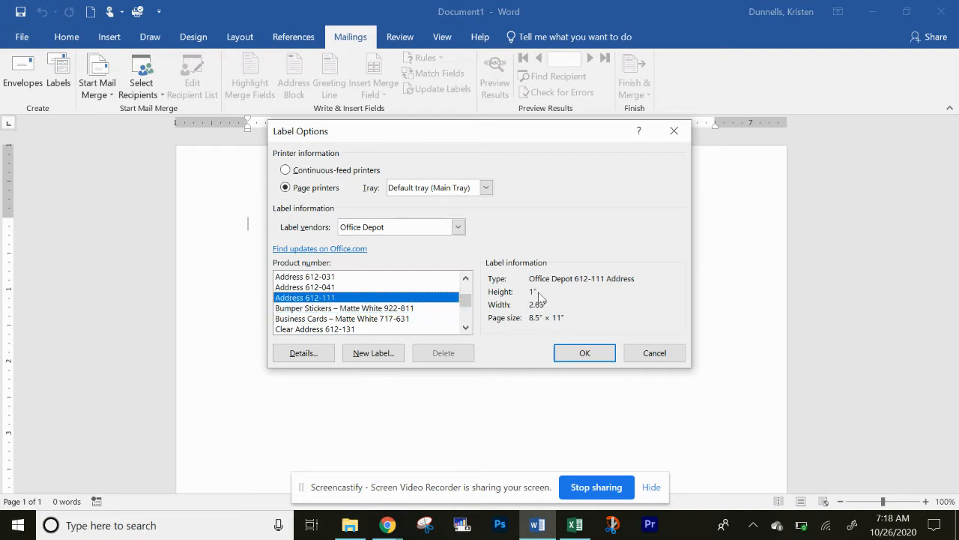
left_click(587, 353)
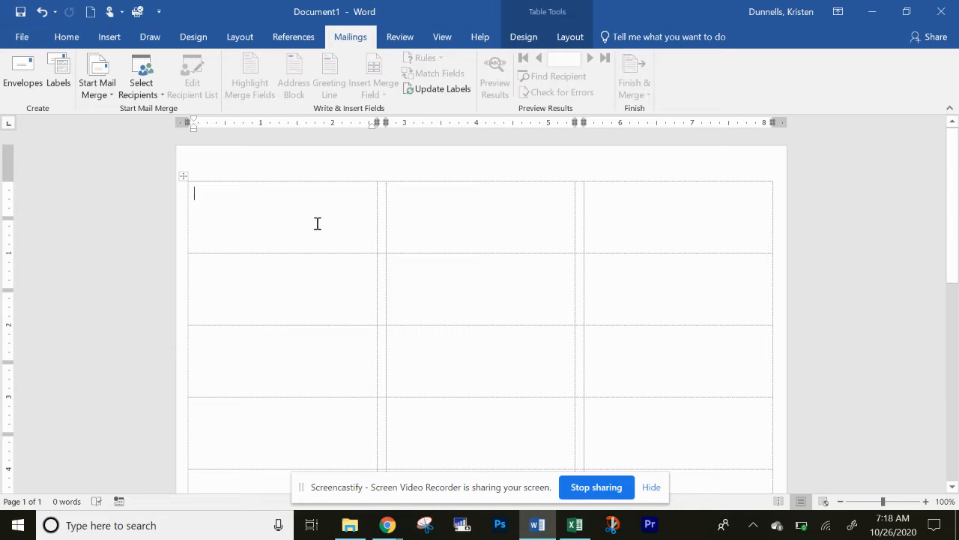
Step: Start selecting recipients from an existing list and browse to the L8 mail merge folder inside Excel Weeks 7-10, Lesson 8, on the JumpDrive
left_click(146, 89)
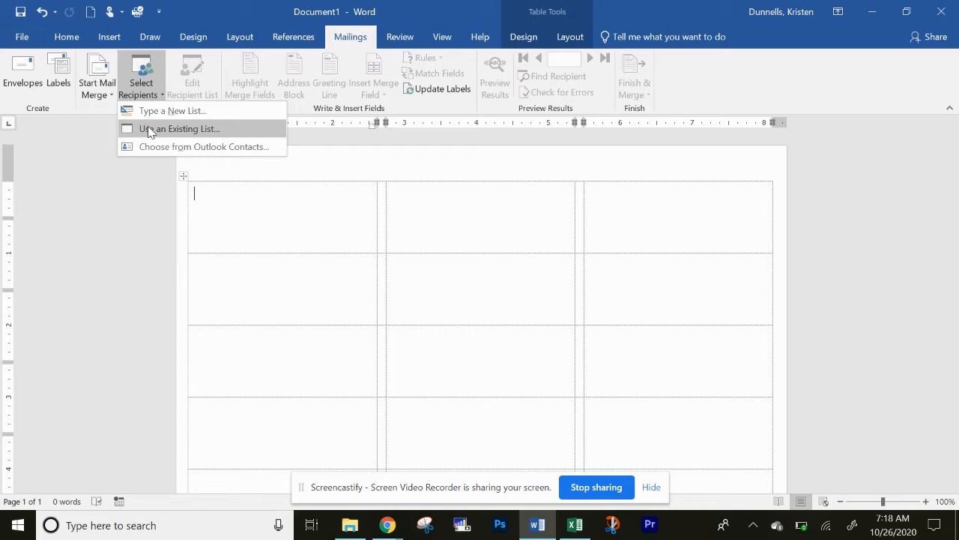
left_click(149, 129)
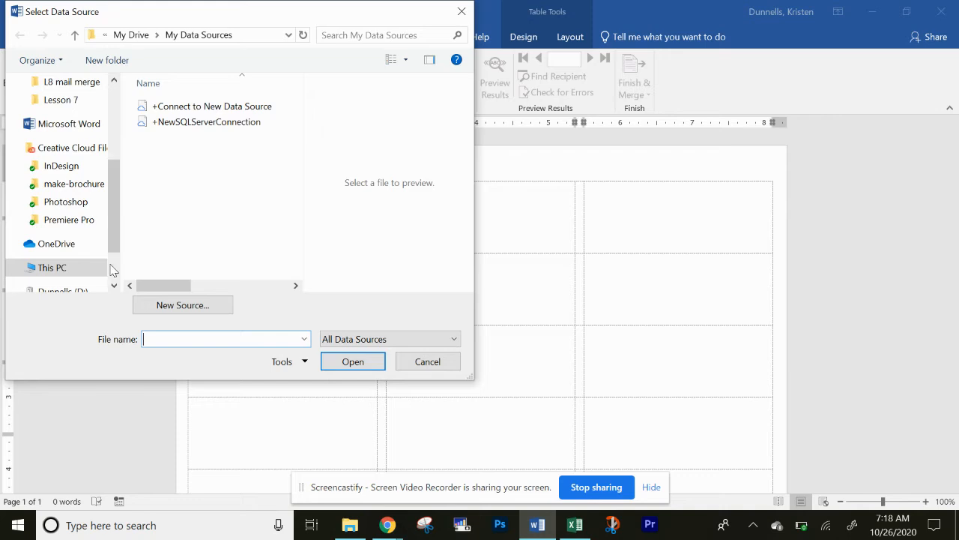
scroll(75, 225, "down", 1)
left_click(85, 252)
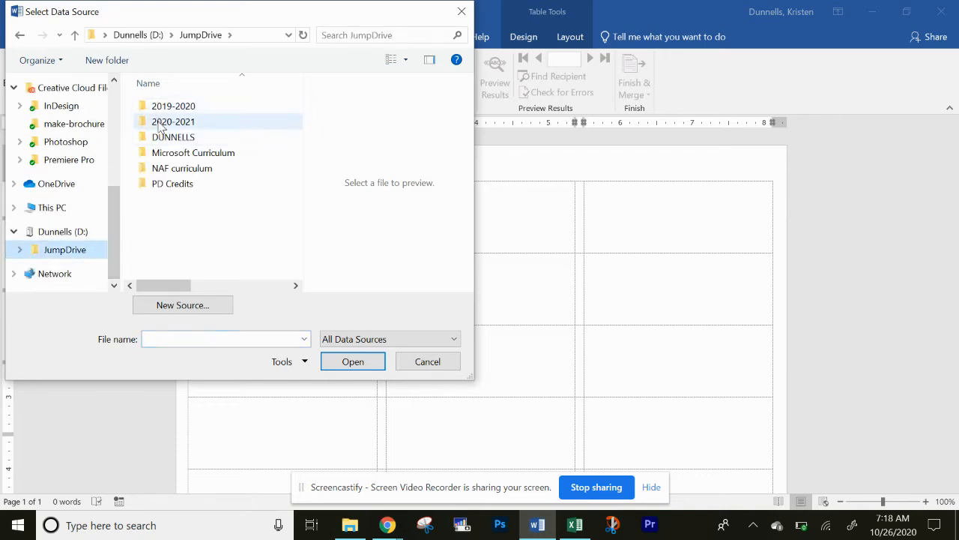
double_click(160, 120)
double_click(160, 106)
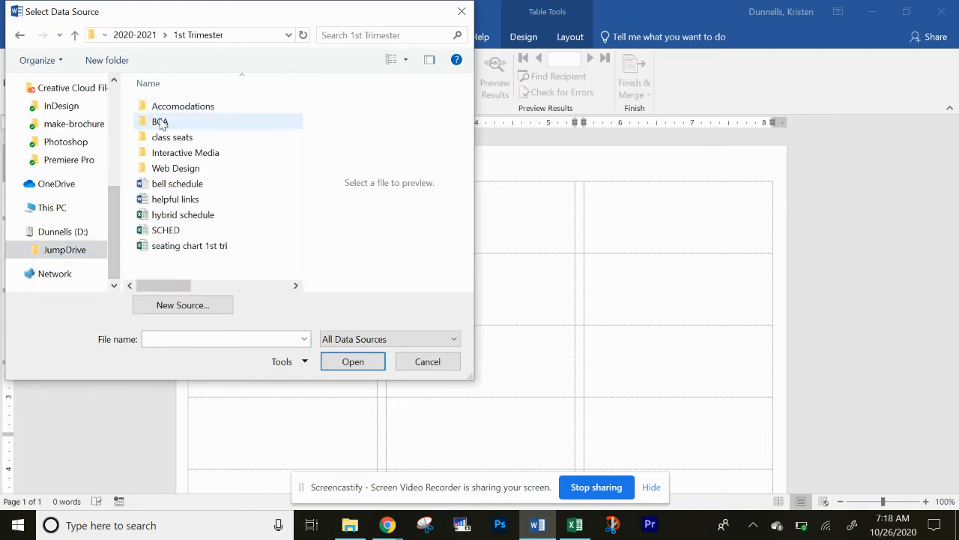
double_click(160, 121)
double_click(161, 105)
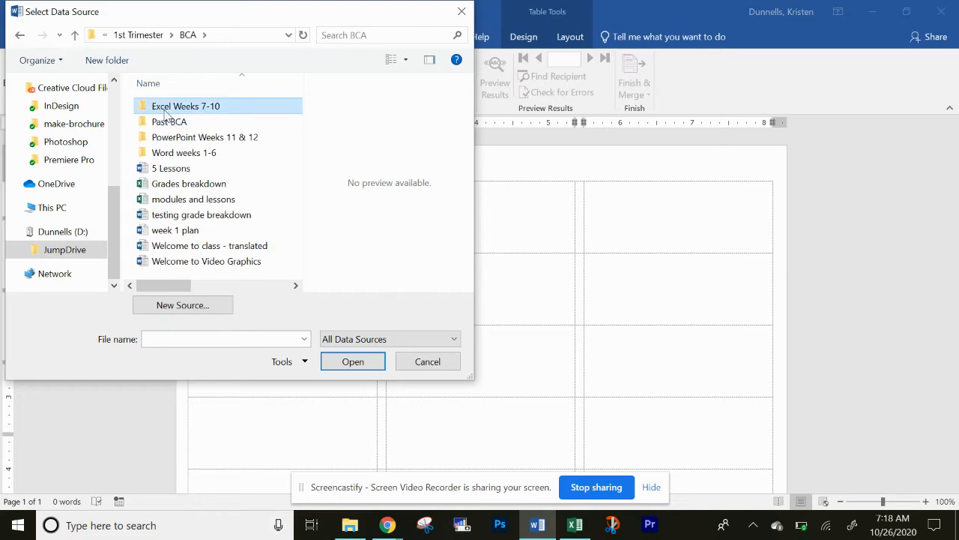
double_click(173, 216)
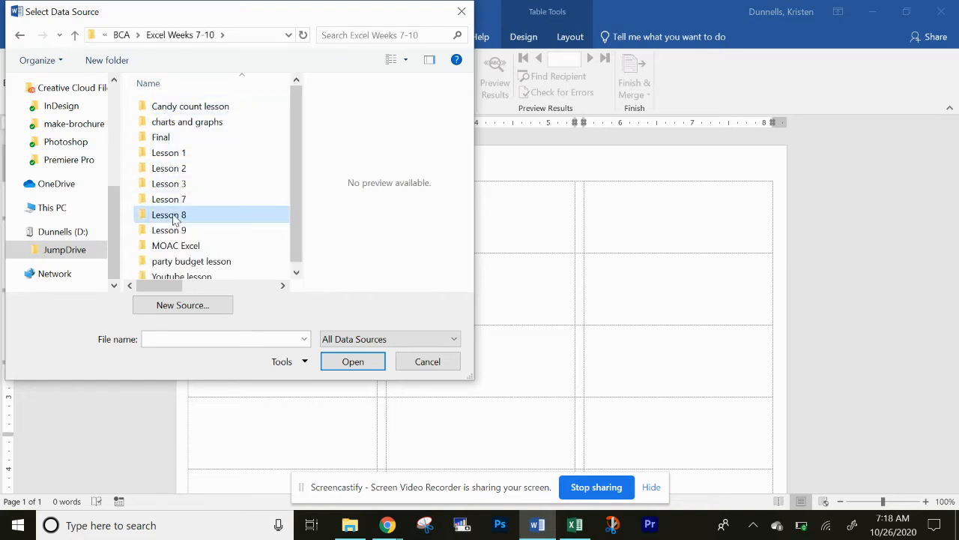
double_click(180, 107)
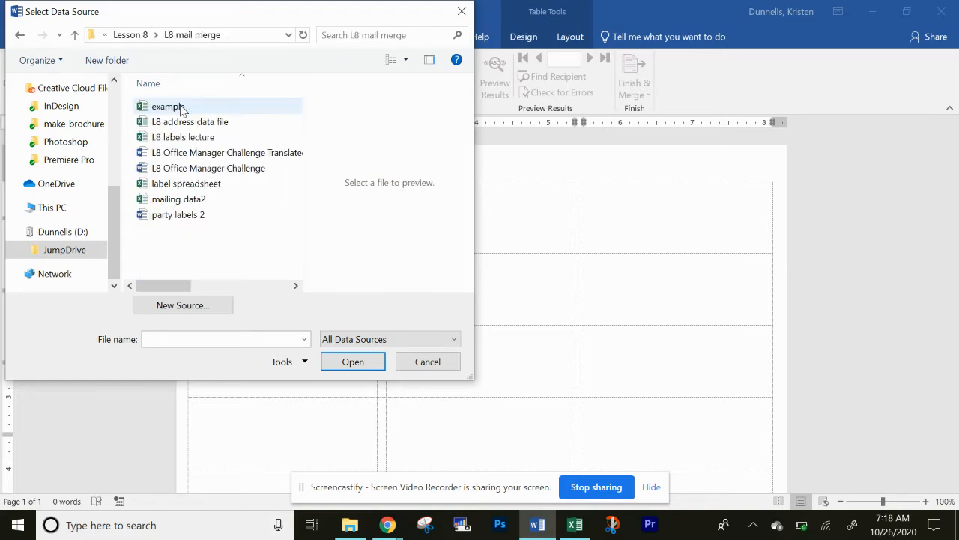
Step: Use the example workbook's Sheet1$ table as the recipient list, with its first row treated as column headers
double_click(168, 106)
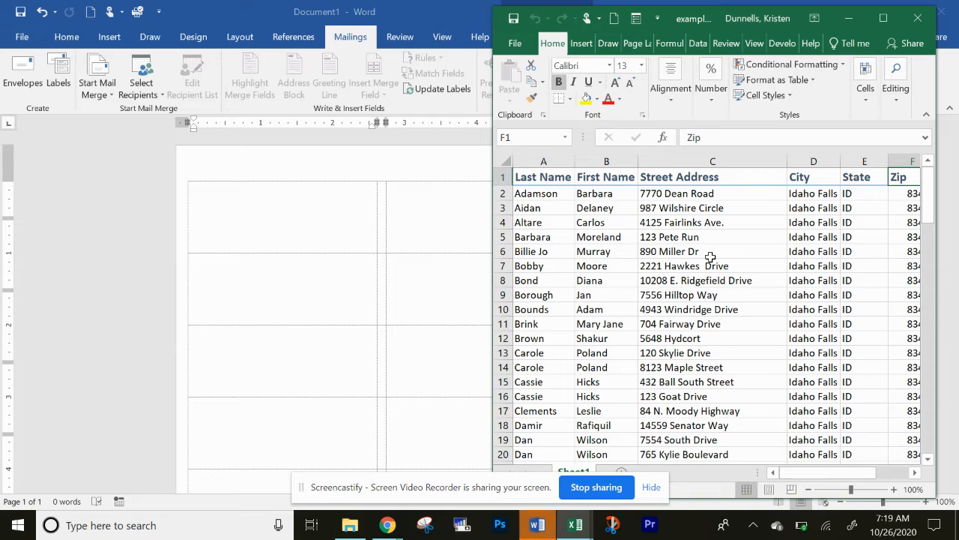
left_click(442, 202)
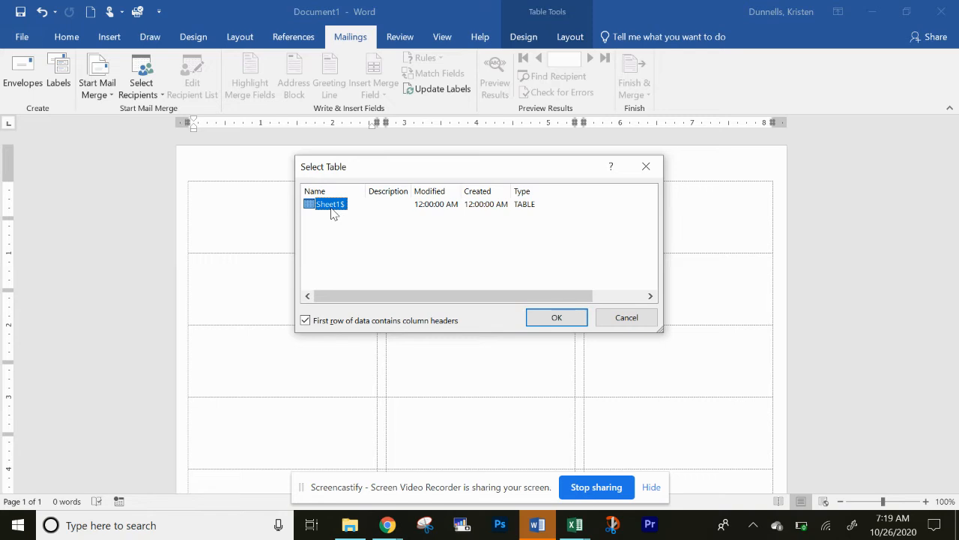
left_click(553, 318)
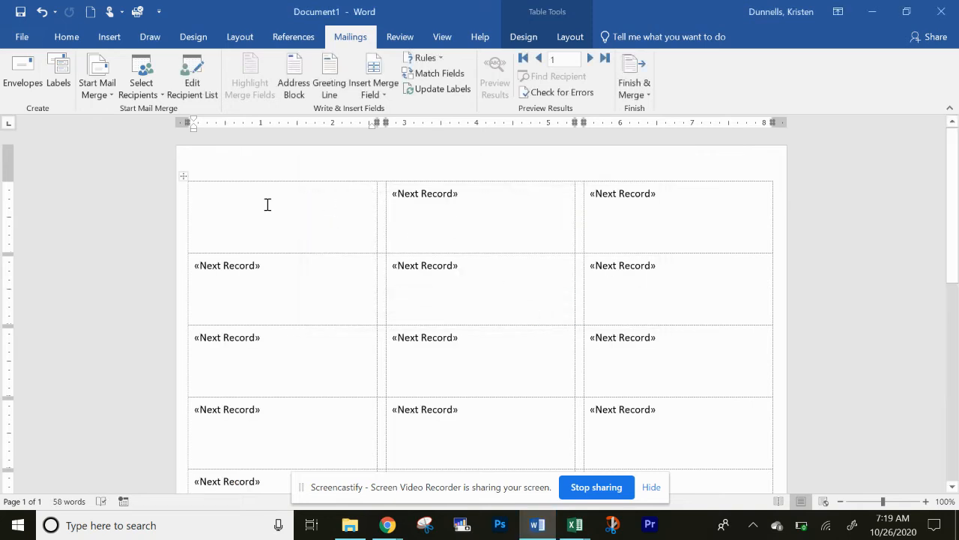
Step: Start an address block for the first label and preview the first eight recipients' addresses in it
left_click(297, 84)
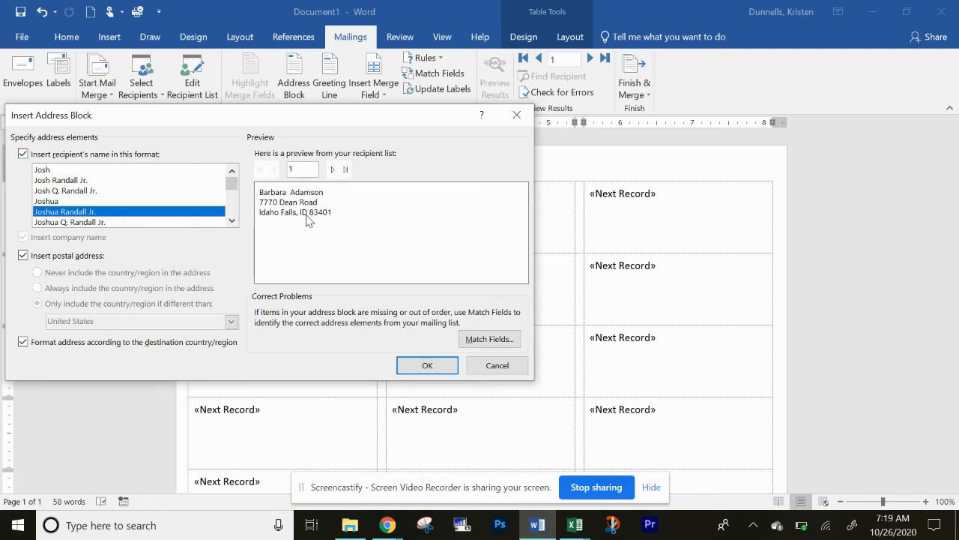
left_click(333, 169)
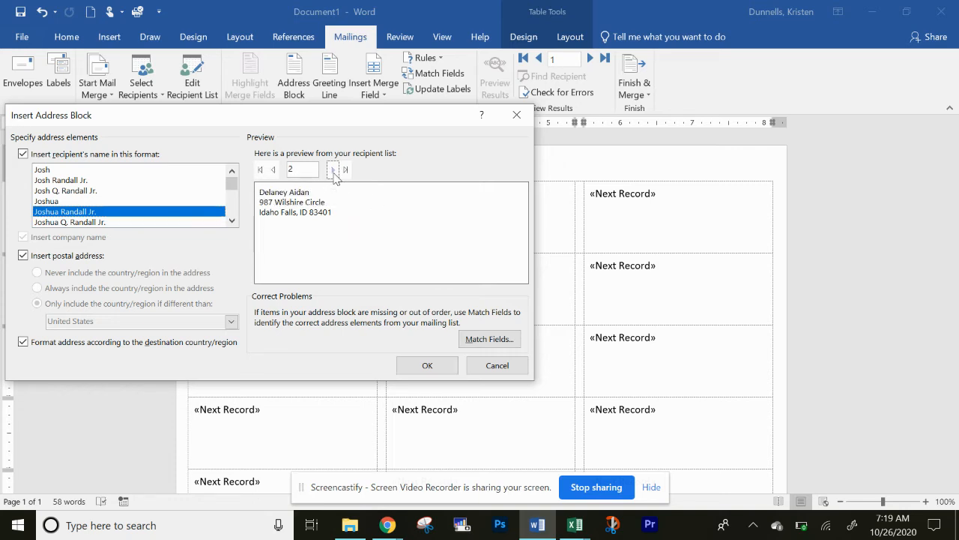
left_click(333, 169)
left_click(333, 170)
left_click(333, 169)
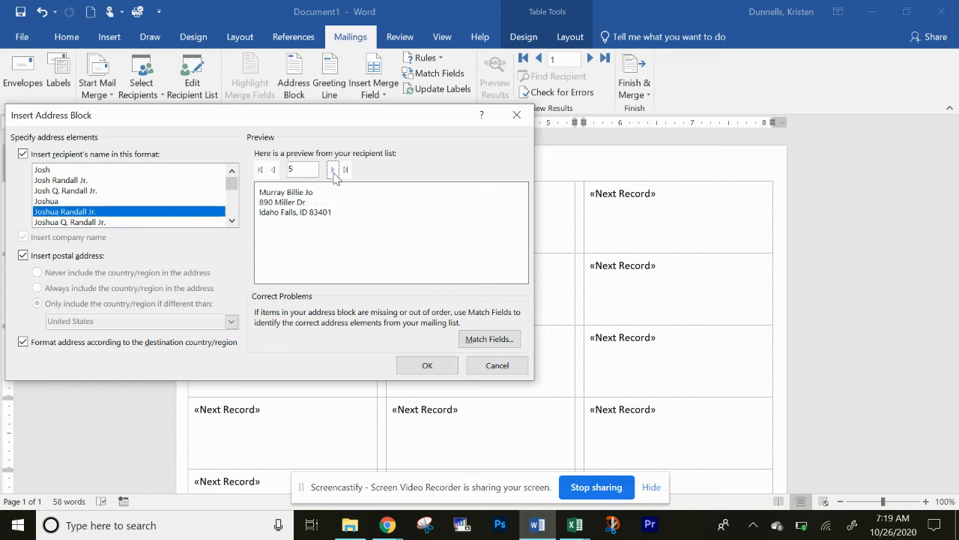
left_click(334, 171)
left_click(332, 170)
left_click(333, 170)
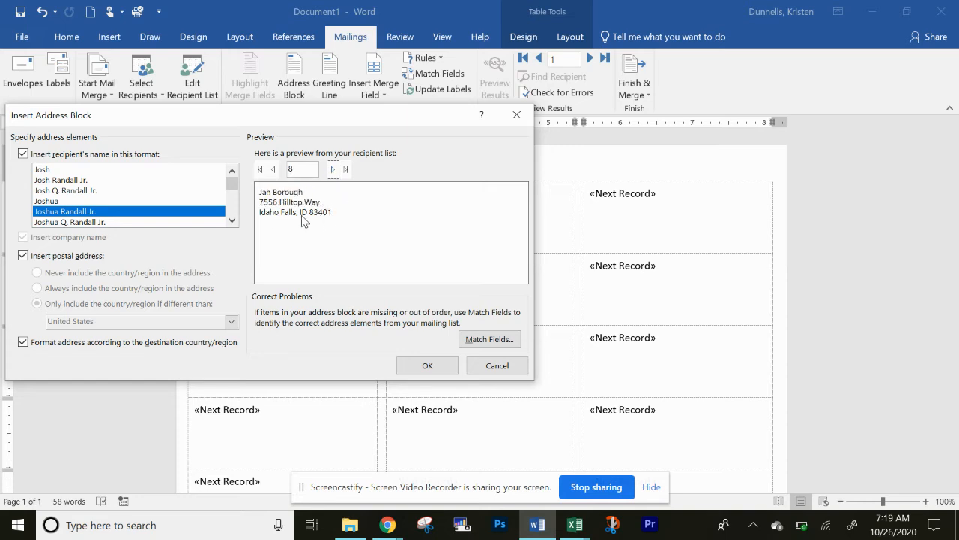
Step: Check the address block's field matching, match State to the State column, and accept the matches
left_click(489, 338)
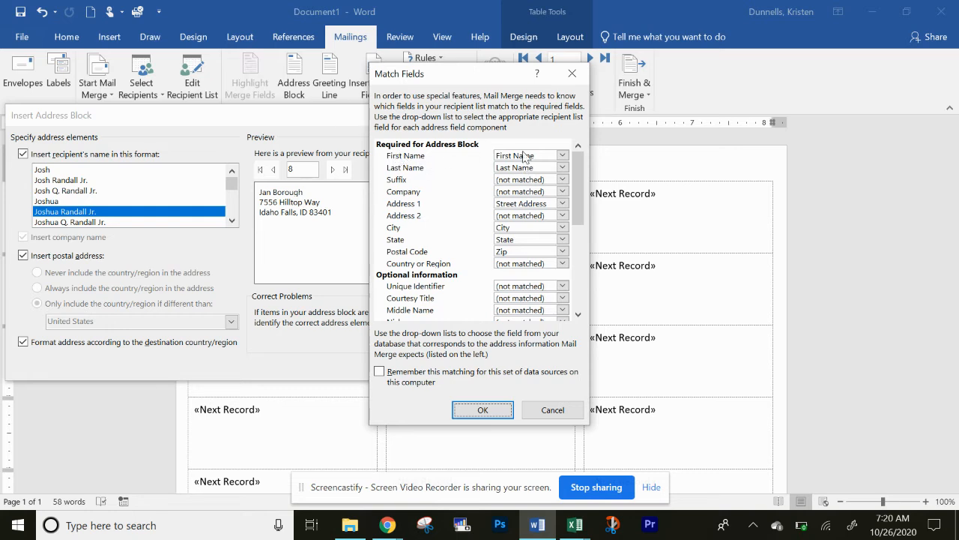
left_click(561, 158)
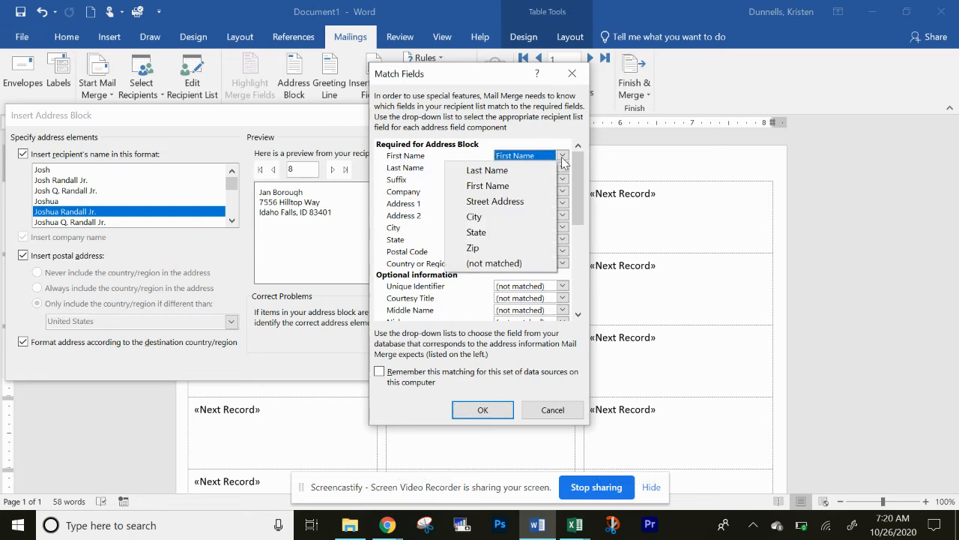
left_click(536, 146)
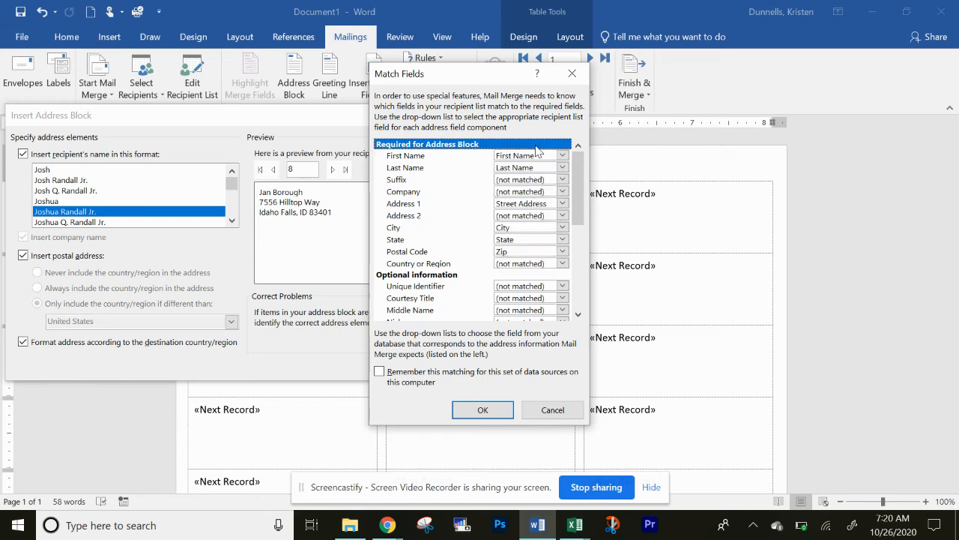
left_click(538, 156)
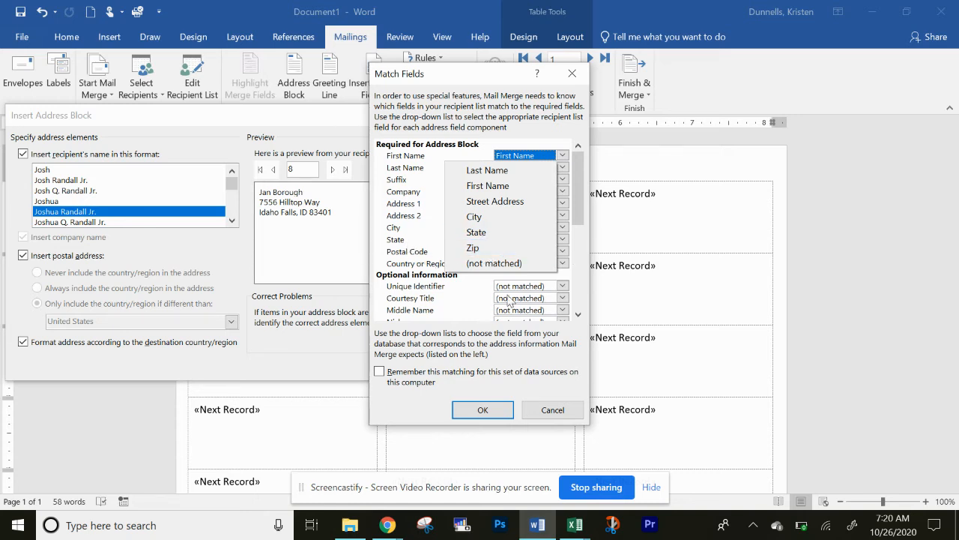
left_click(449, 301)
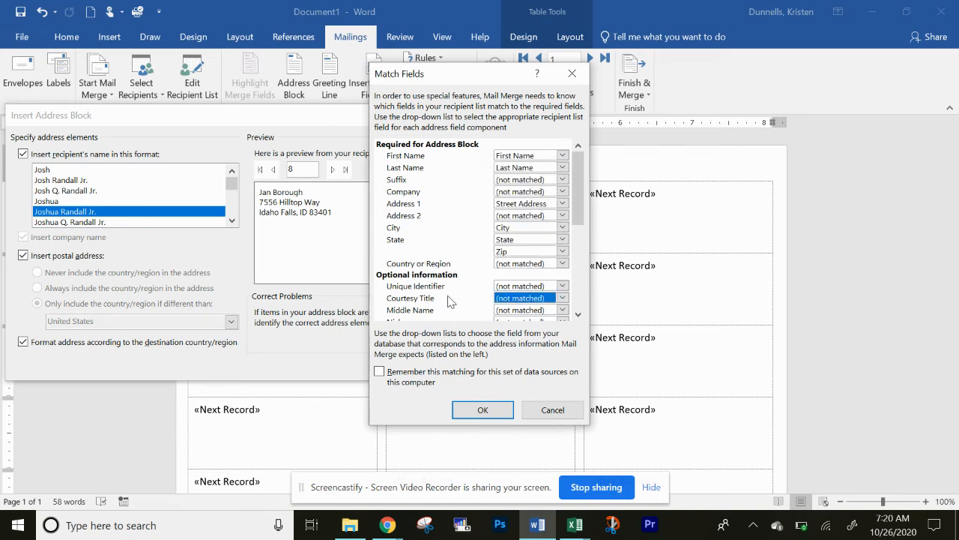
left_click(512, 241)
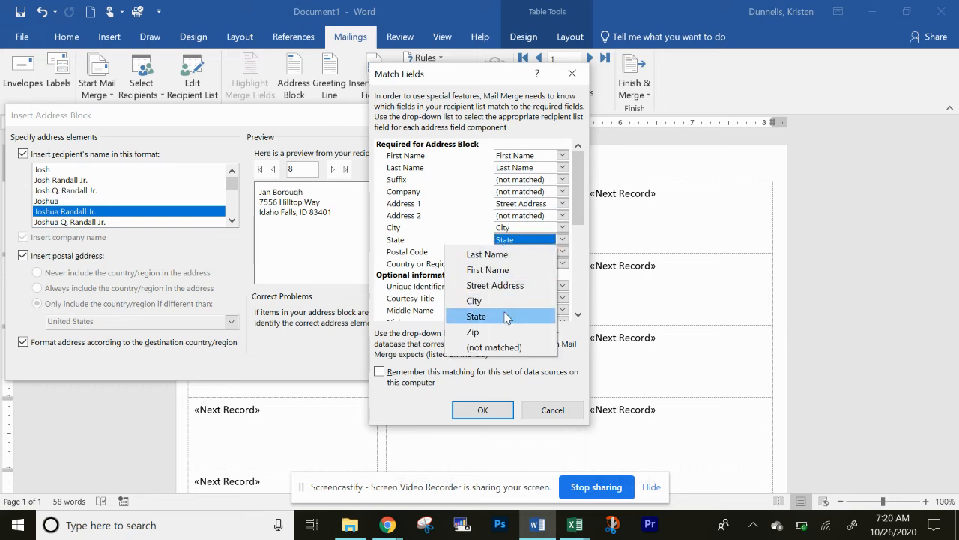
left_click(480, 316)
left_click(494, 409)
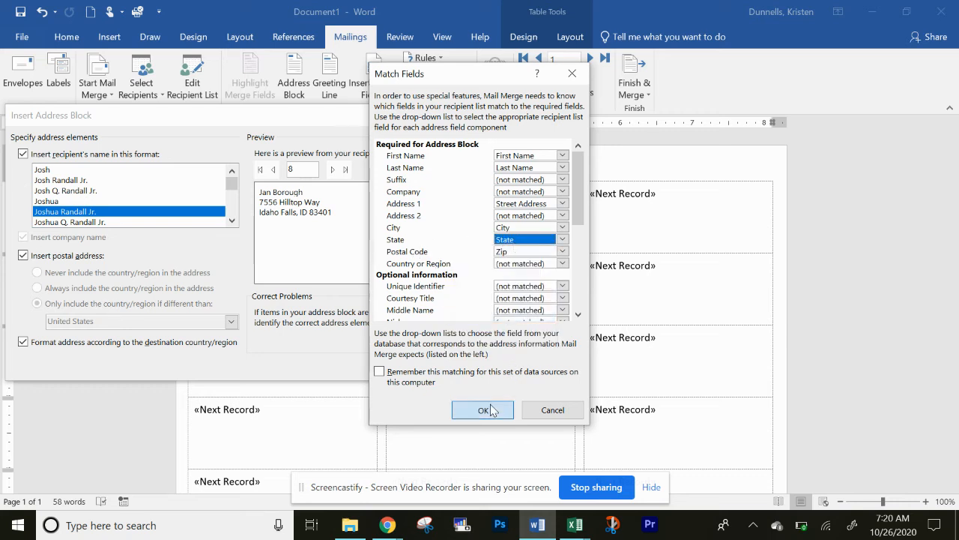
Step: Insert the address block in the first label and copy it to all the other labels
left_click(261, 169)
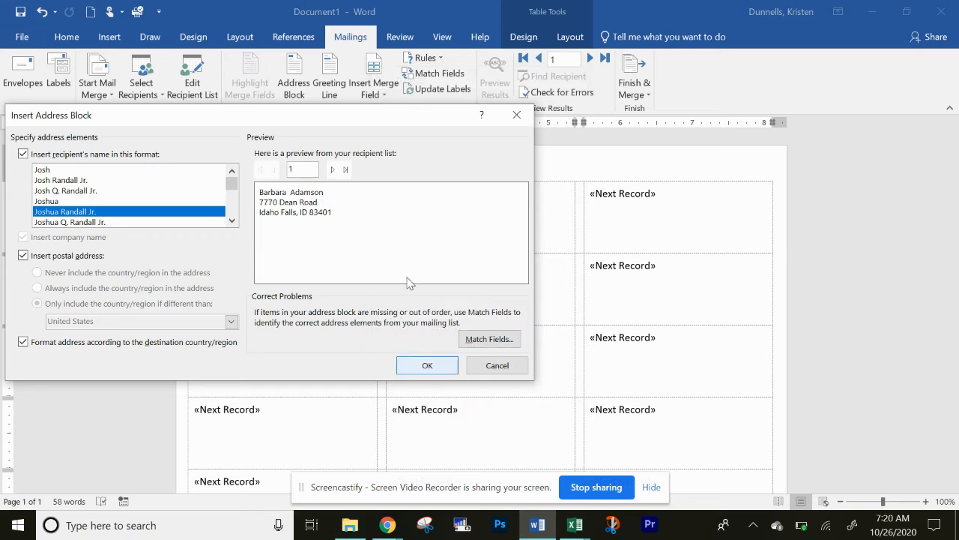
left_click(427, 368)
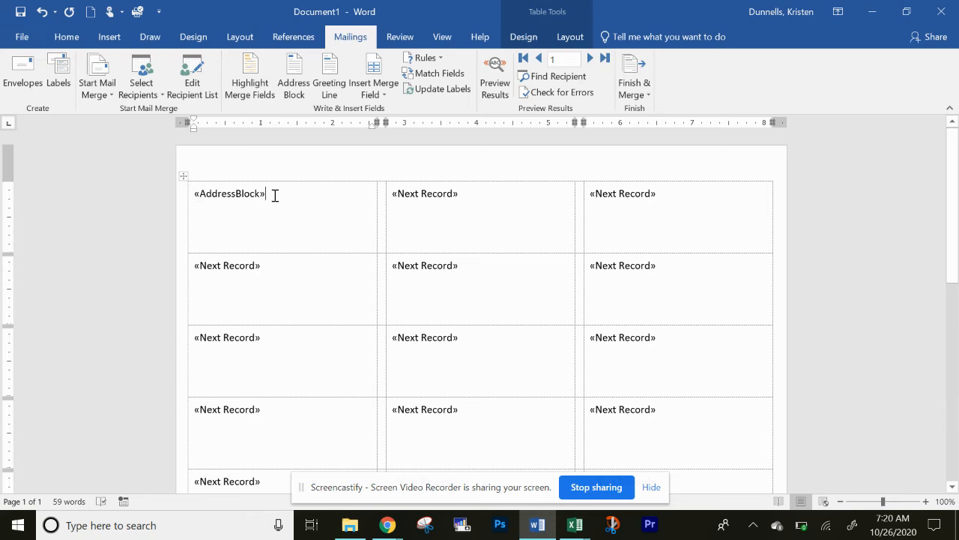
left_click(438, 90)
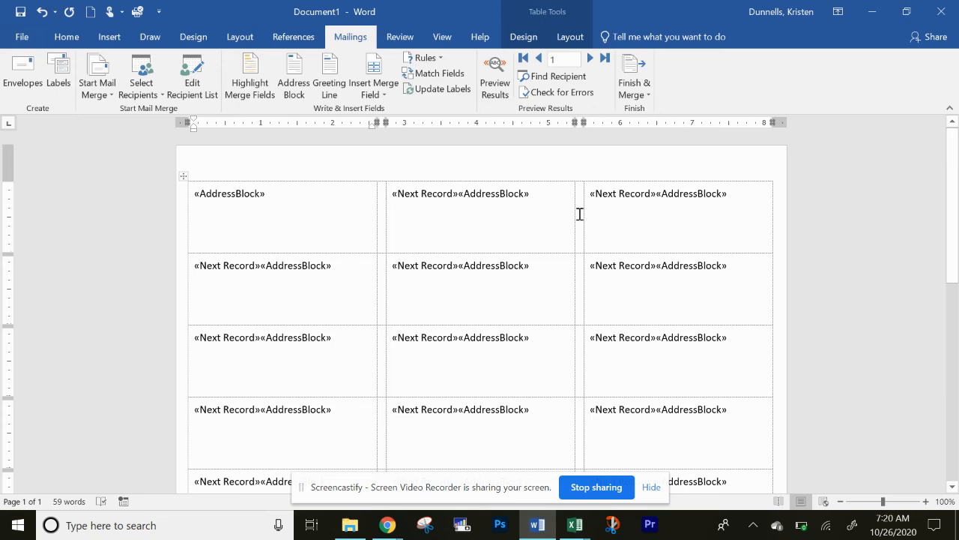
Step: Preview the merged addresses on the label sheet and merge all records into a new editable document
left_click(493, 87)
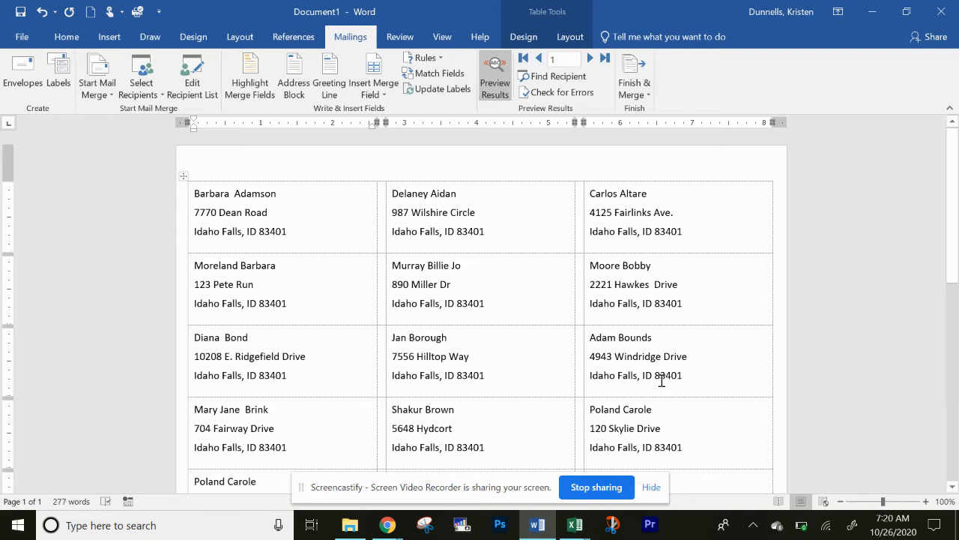
left_click(494, 90)
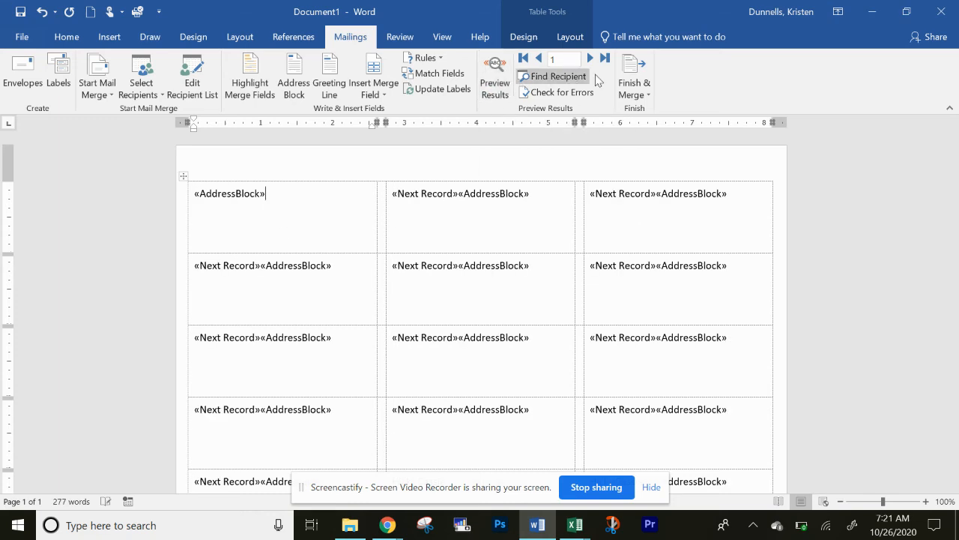
left_click(647, 95)
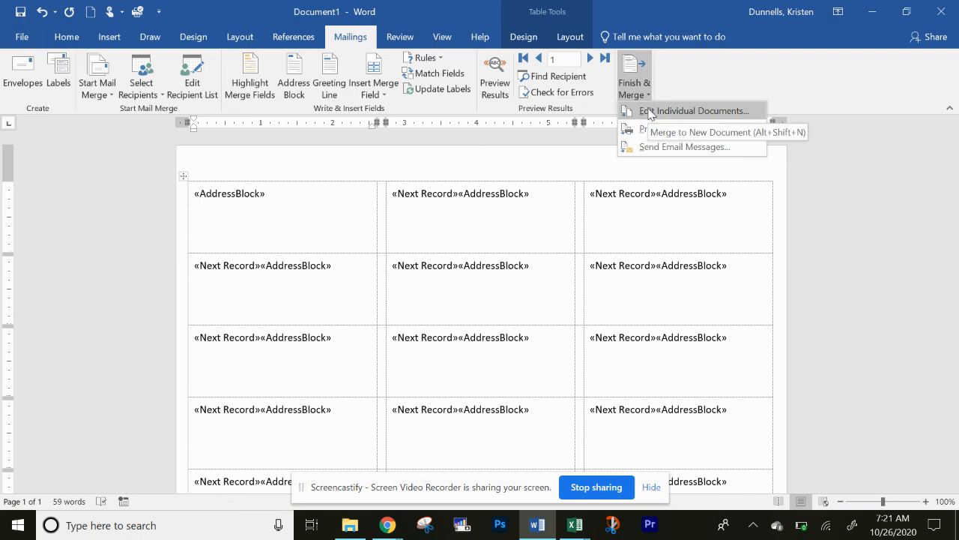
left_click(652, 113)
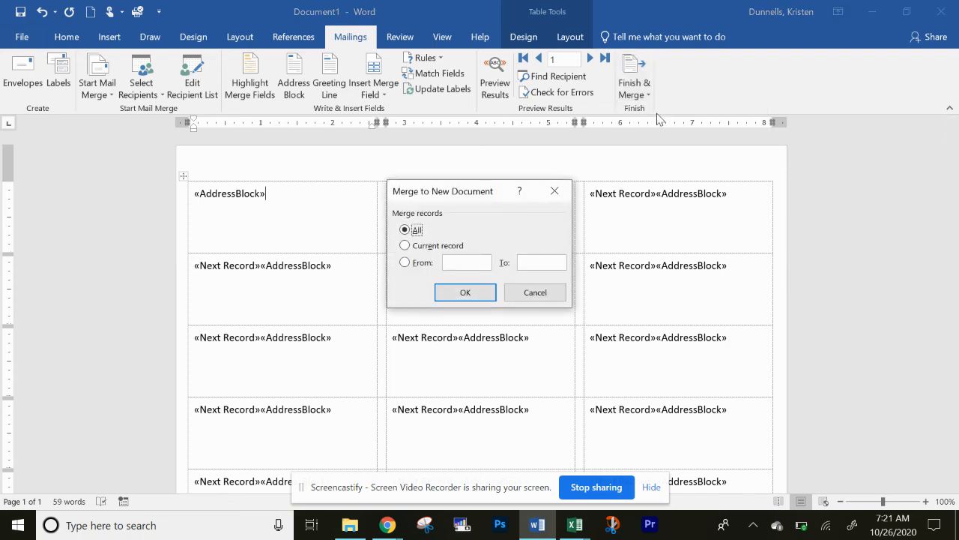
left_click(460, 292)
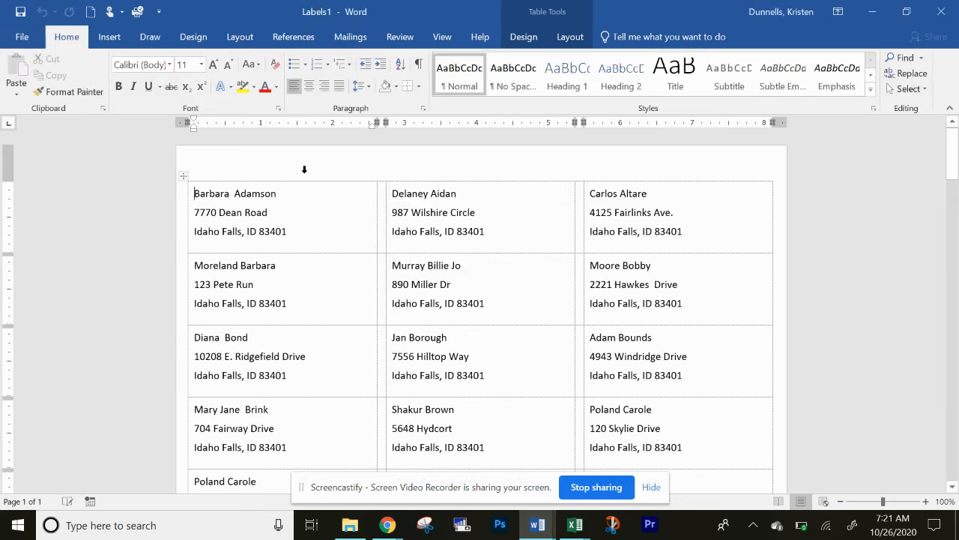
Step: Apply the Calibri body font and a red font color to all three label columns
left_click_drag(305, 170, 617, 169)
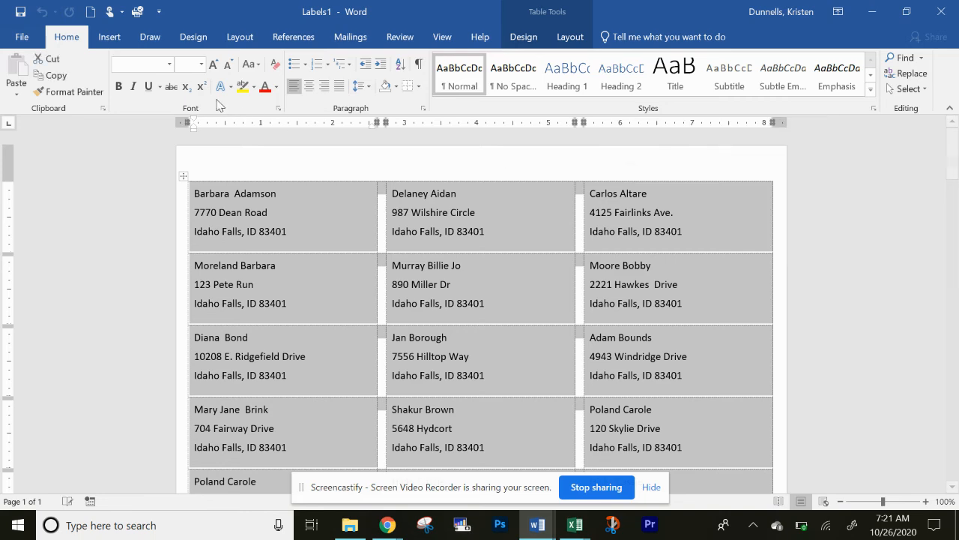
left_click(170, 63)
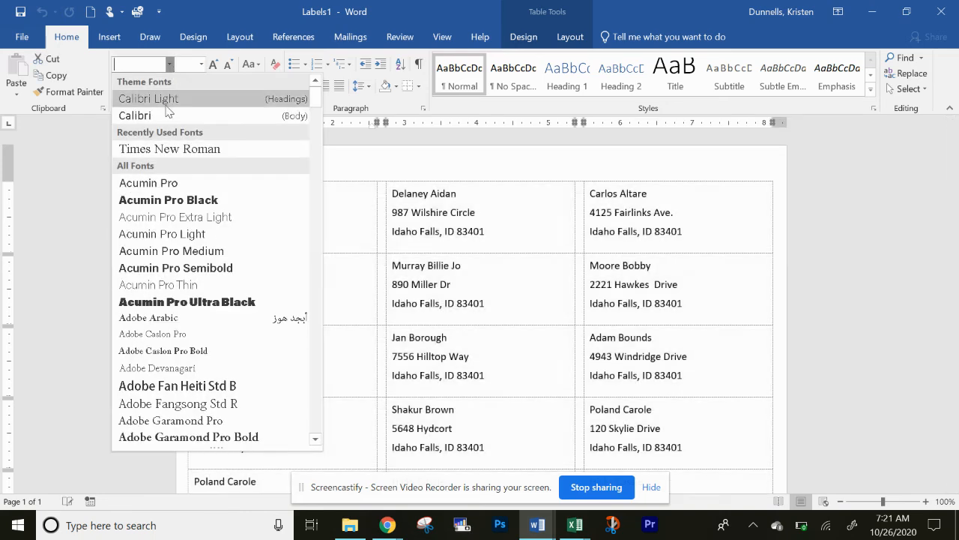
left_click(165, 116)
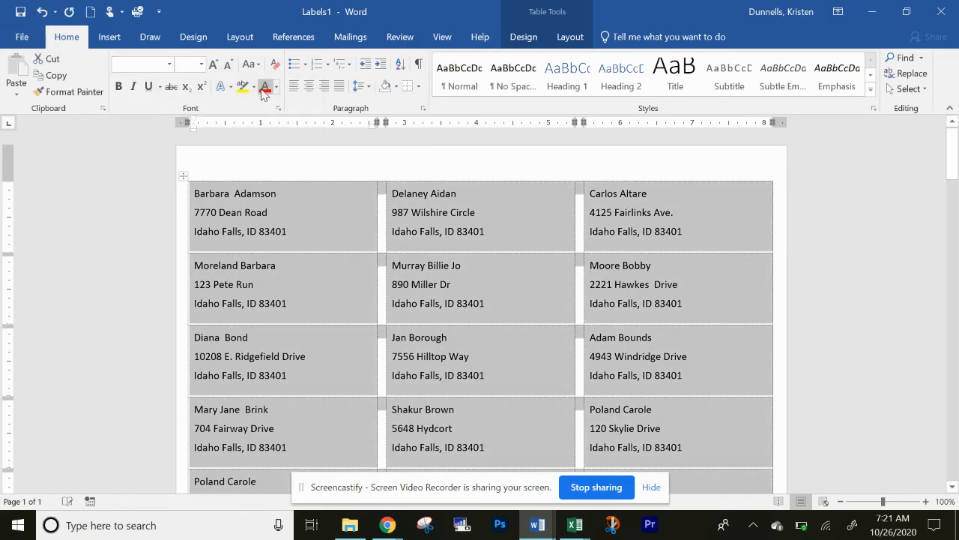
left_click(264, 86)
left_click(442, 236)
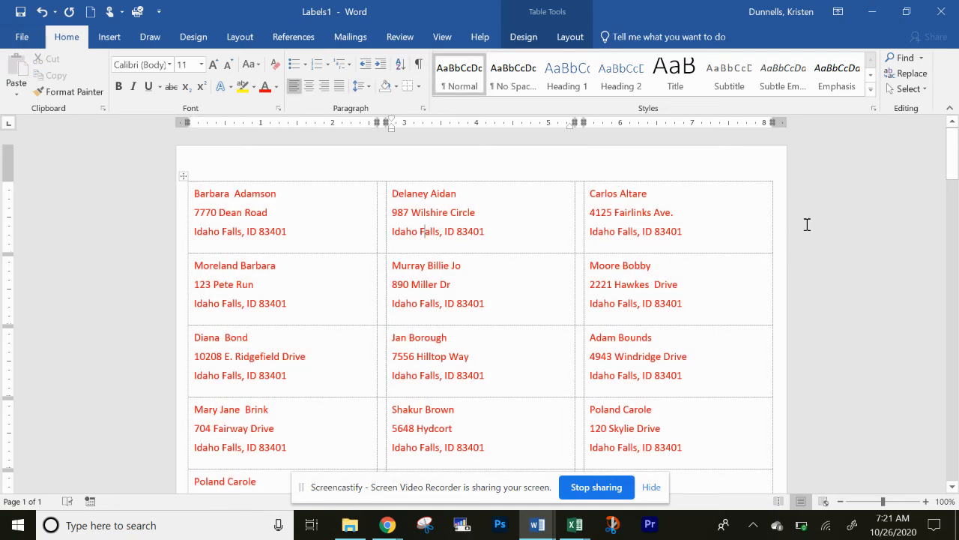
Step: Undo the red font color on the labels and clear the selection
left_click_drag(952, 153, 867, 161)
key("ctrl+z")
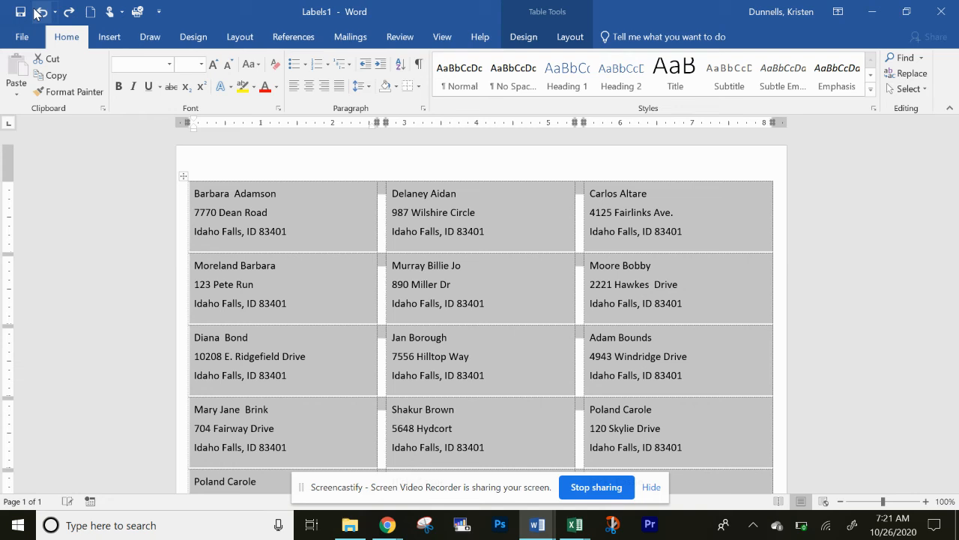
left_click(364, 242)
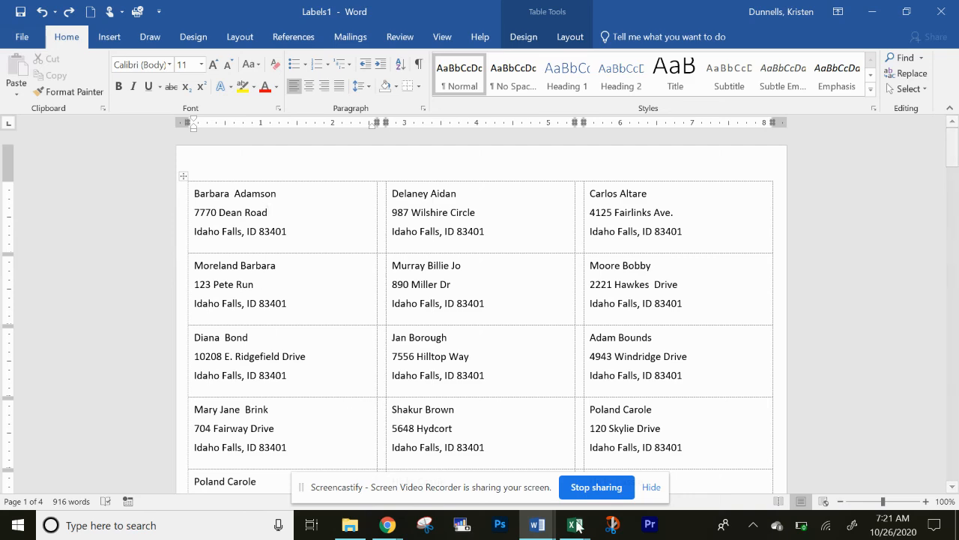
mouse_move(575, 525)
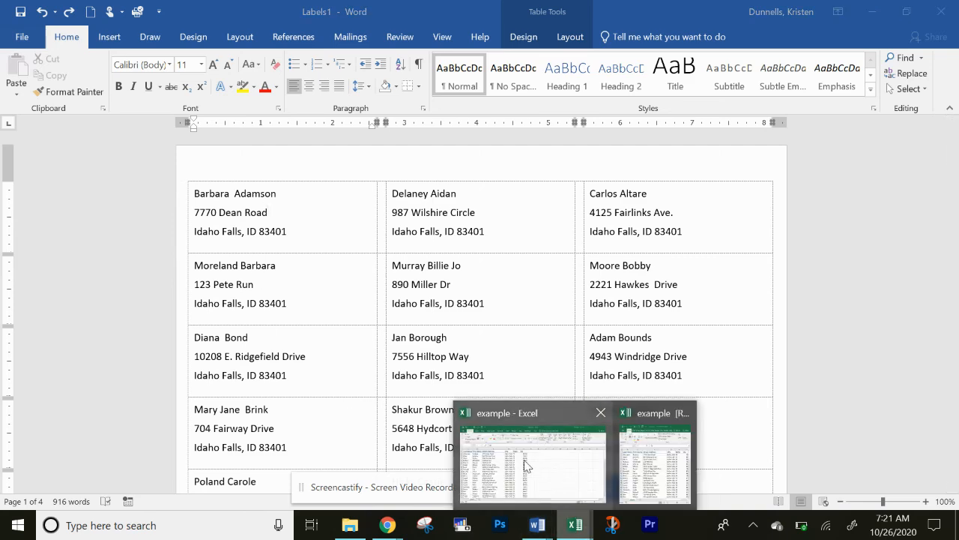
mouse_move(533, 485)
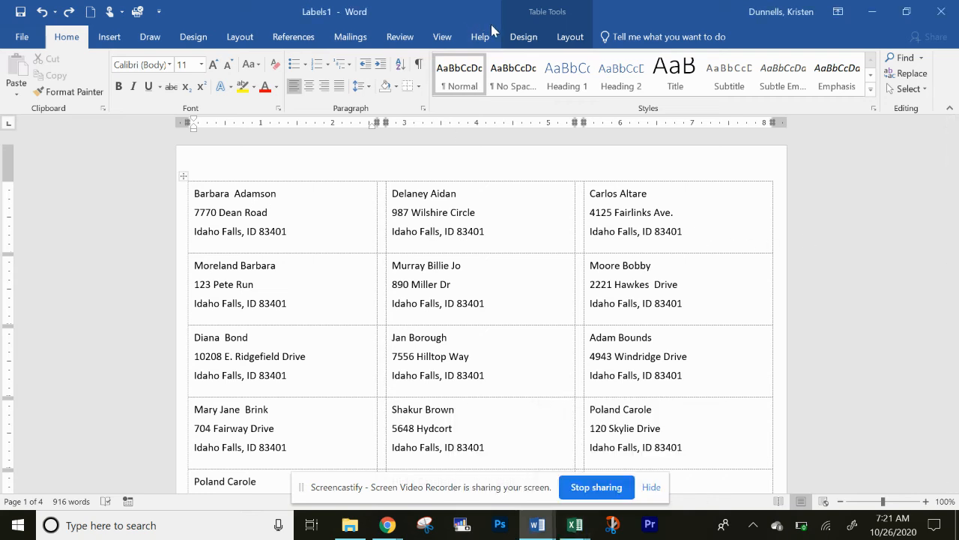
left_click(350, 37)
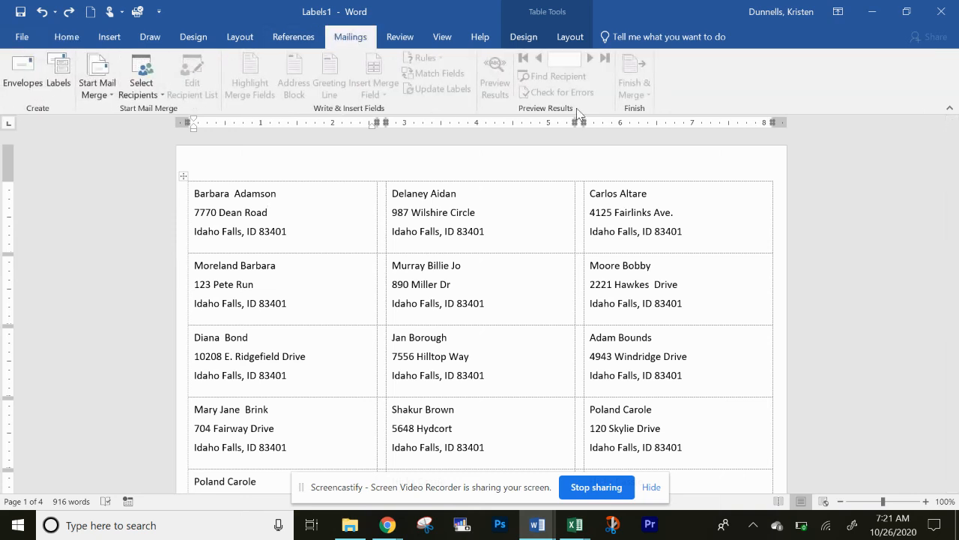
left_click(240, 214)
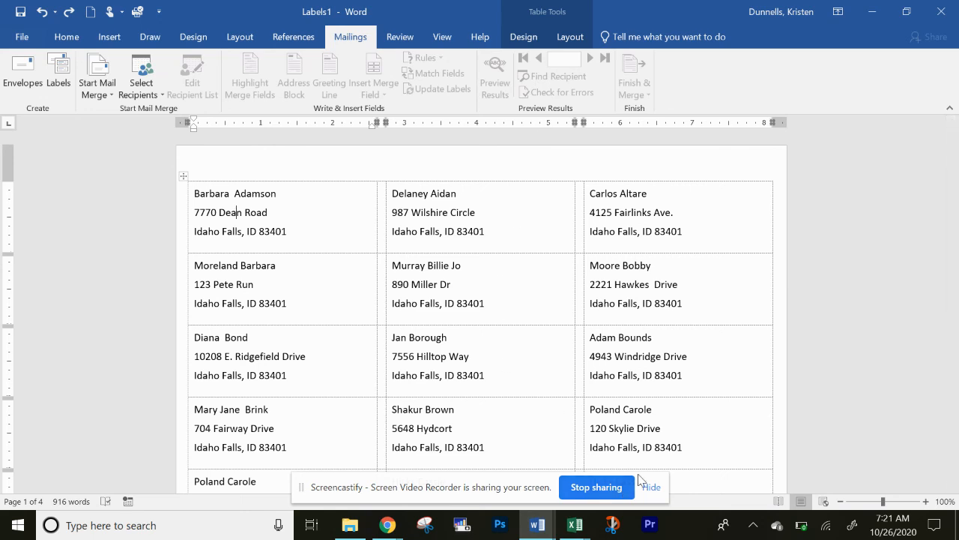